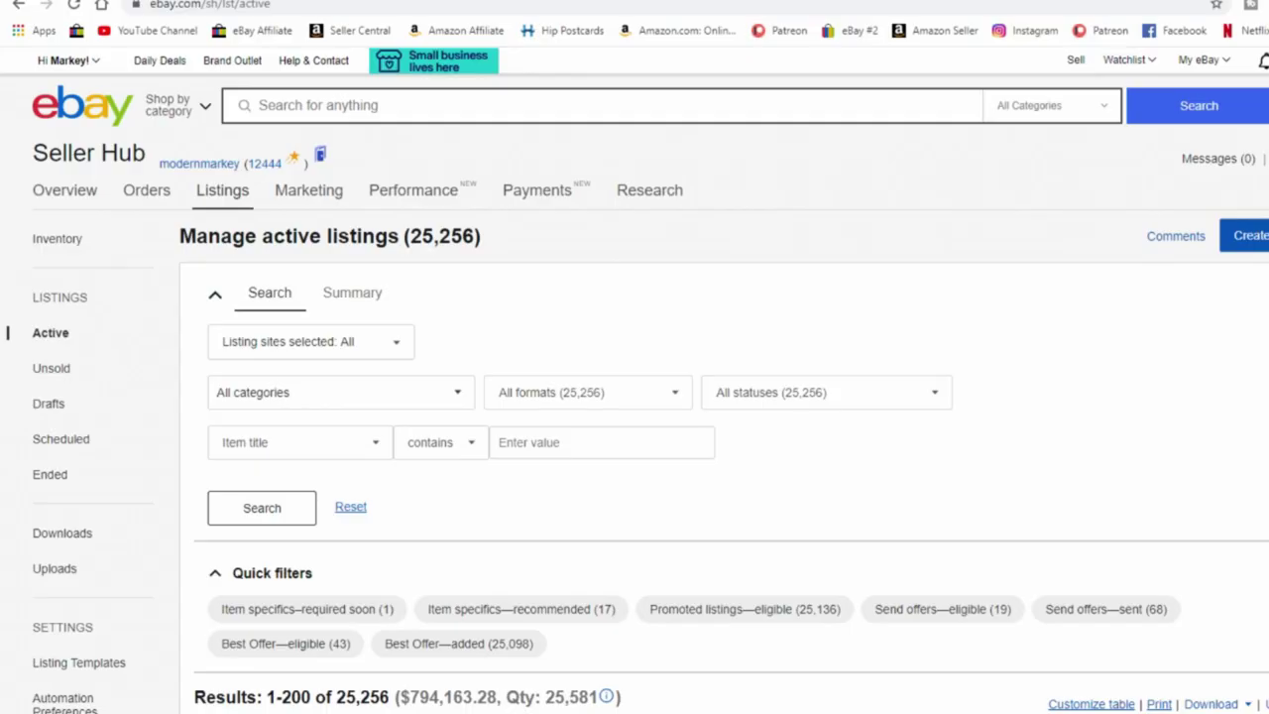
# Step: Filter the active listings to Item specifics–required soon, review the matching listing, and clear the filter
pyautogui.scroll(-2, 634, 396)
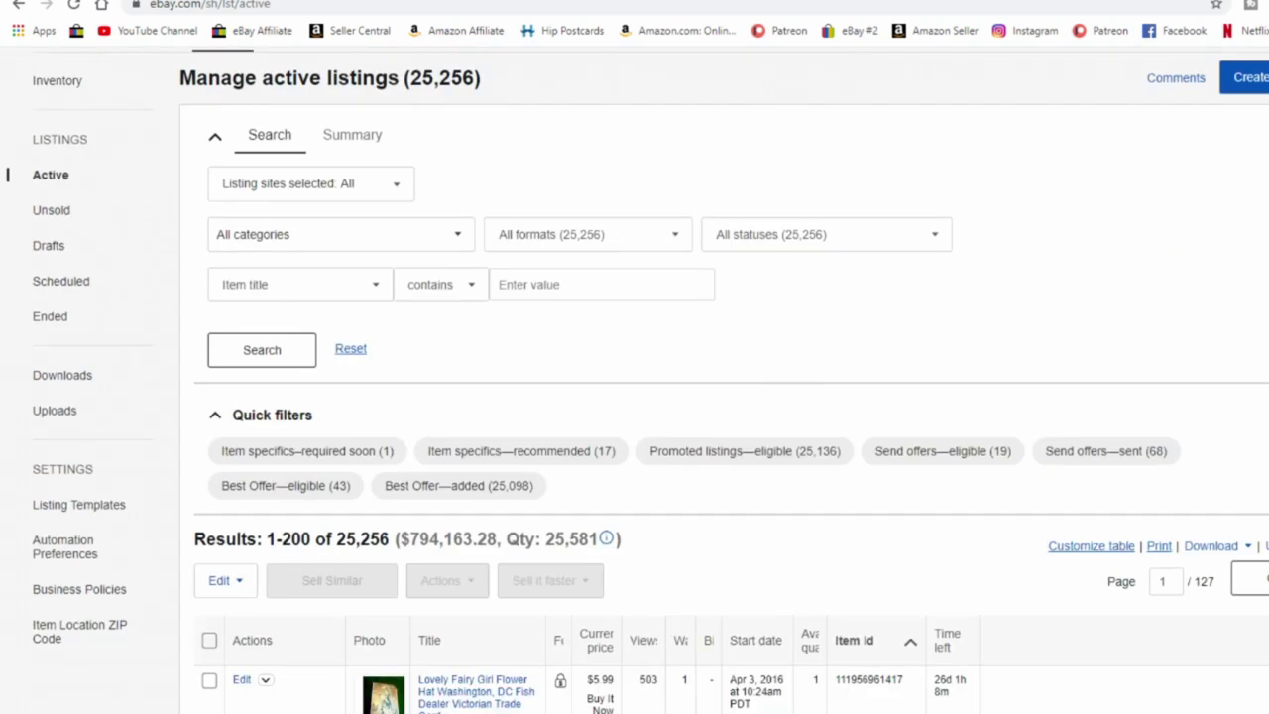
pyautogui.click(479, 452)
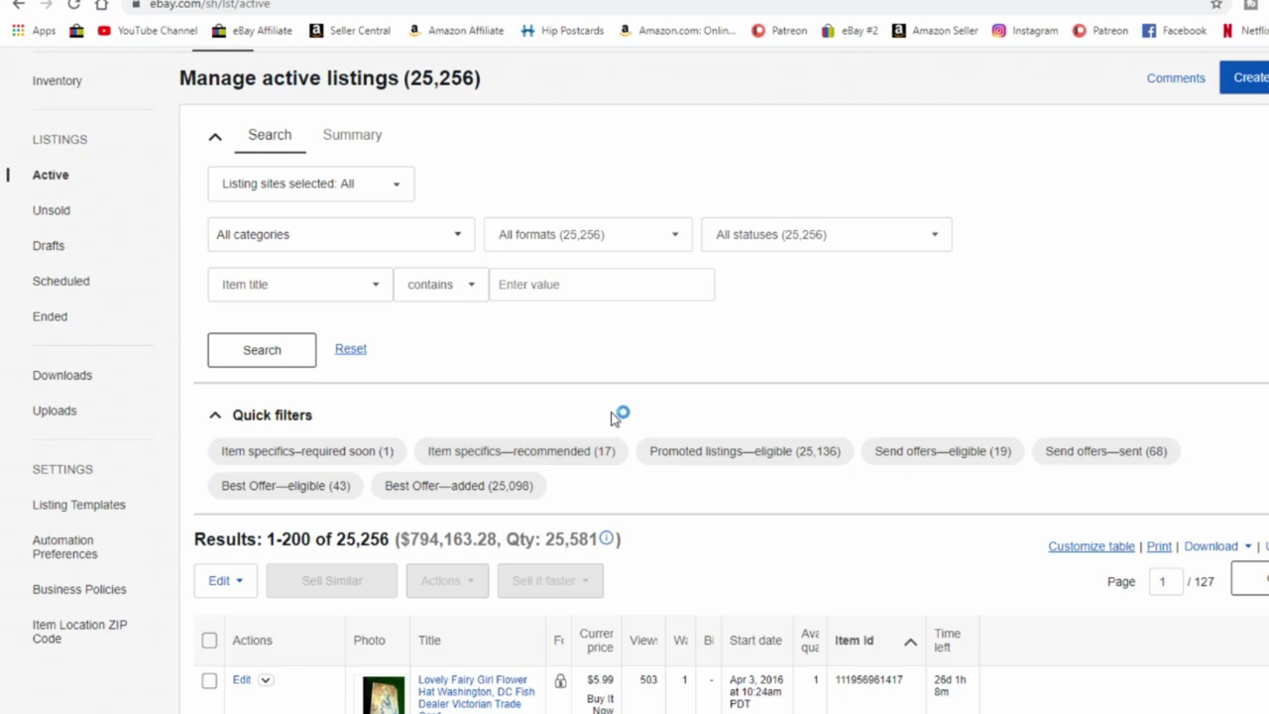
pyautogui.scroll(2, 617, 414)
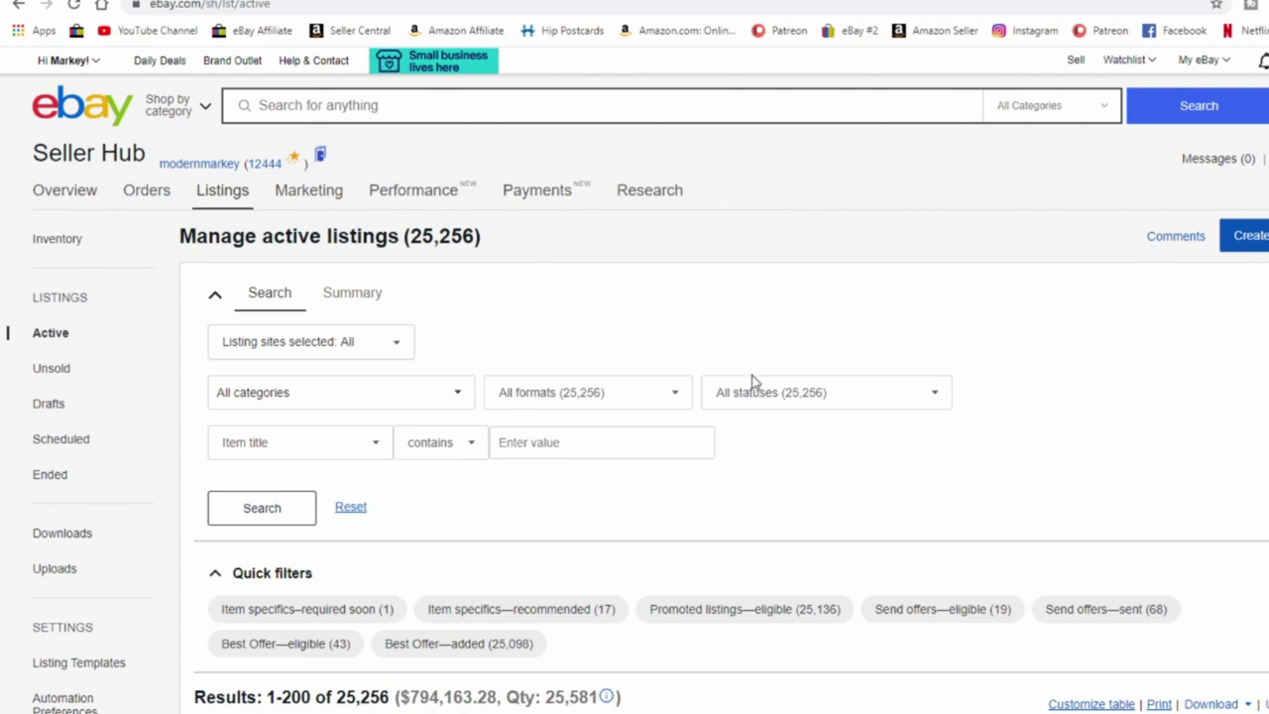
pyautogui.scroll(-2, 873, 413)
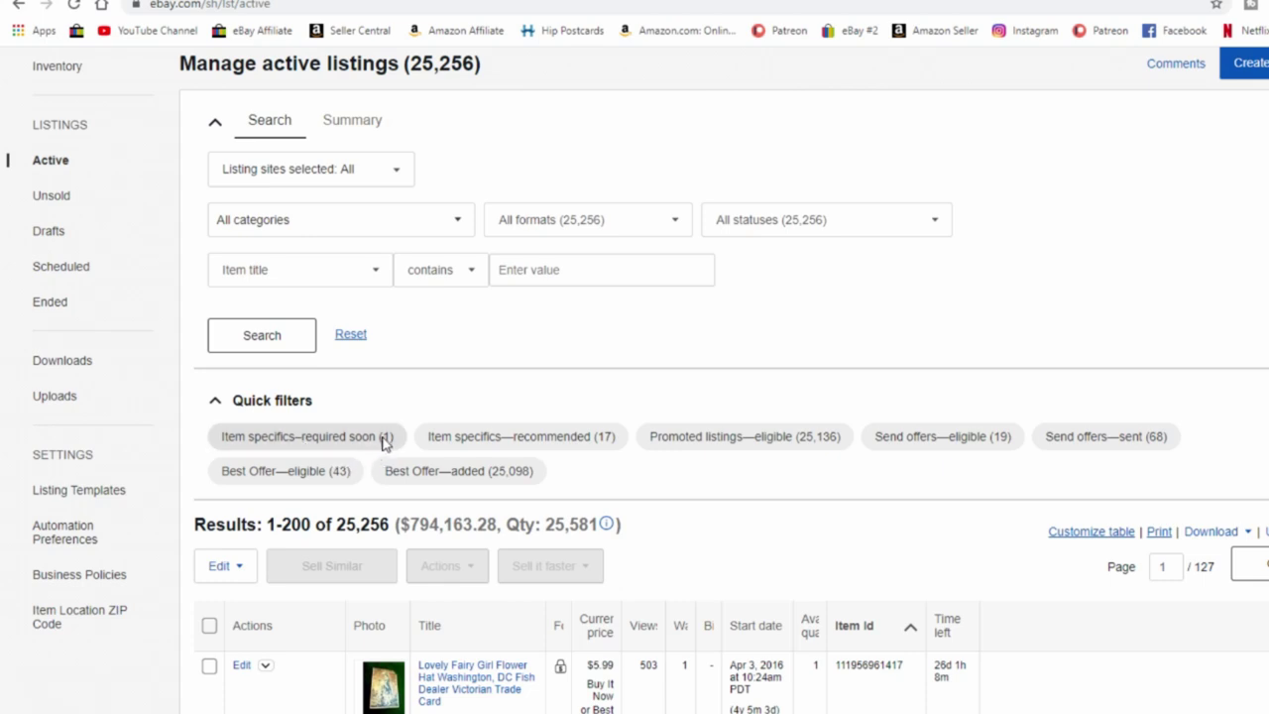
pyautogui.click(330, 444)
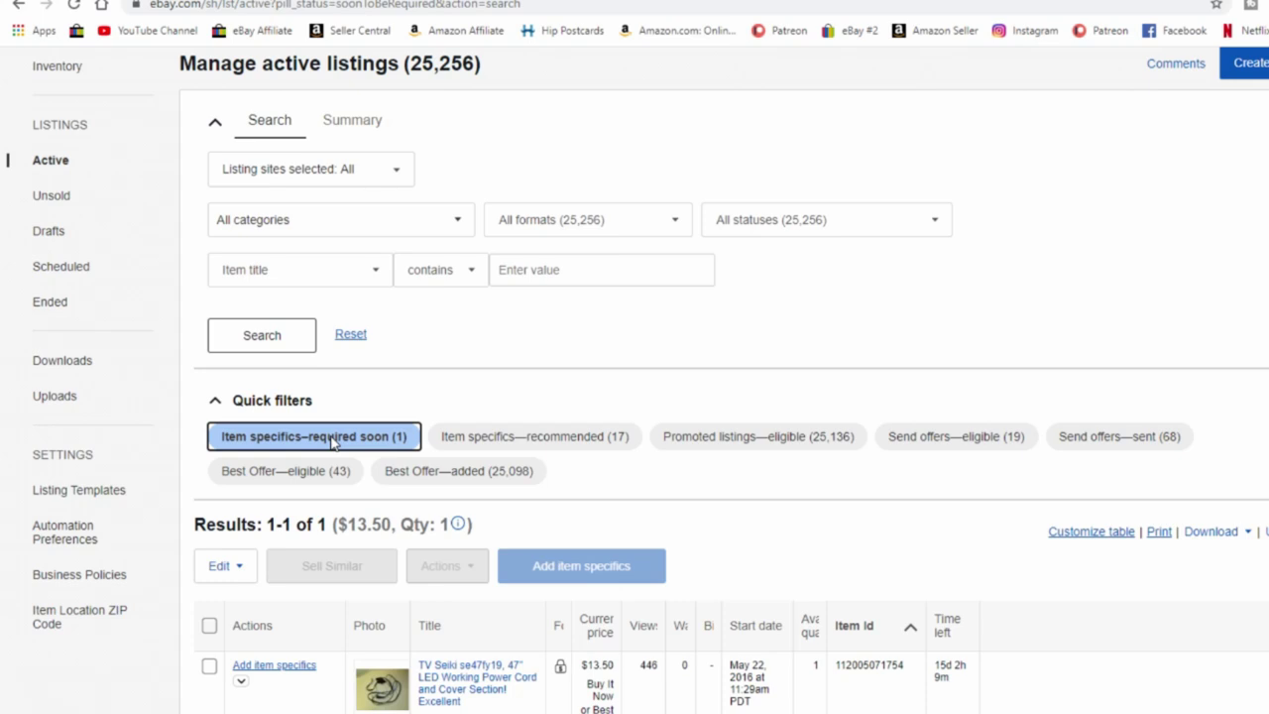
pyautogui.scroll(-1, 694, 476)
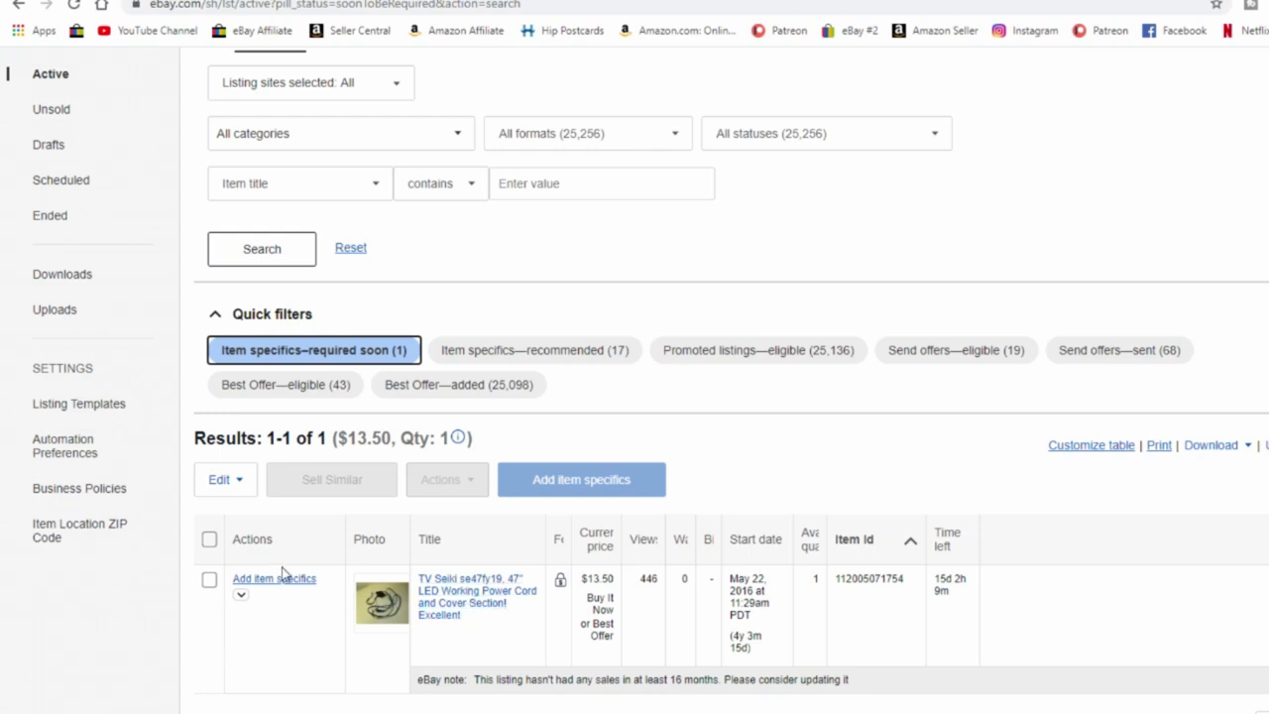
pyautogui.click(396, 388)
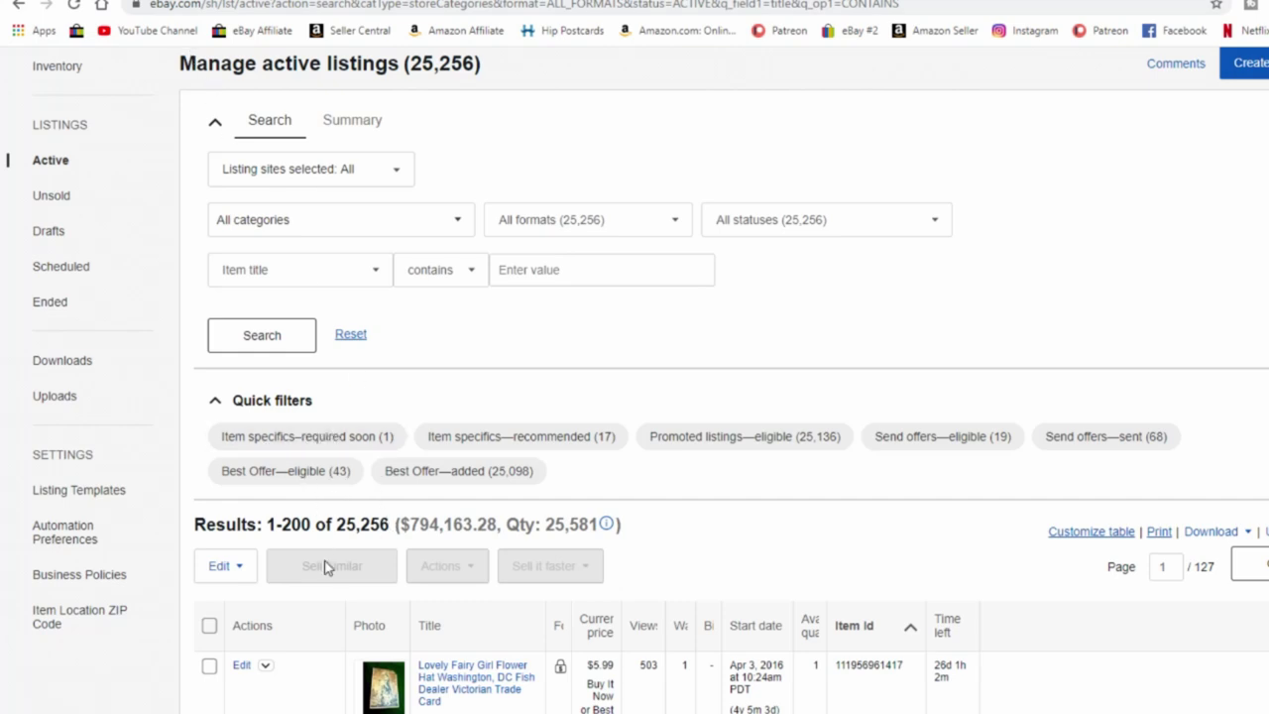
# Step: Search the active listings for the Comic Books store category
pyautogui.scroll(-4, 345, 595)
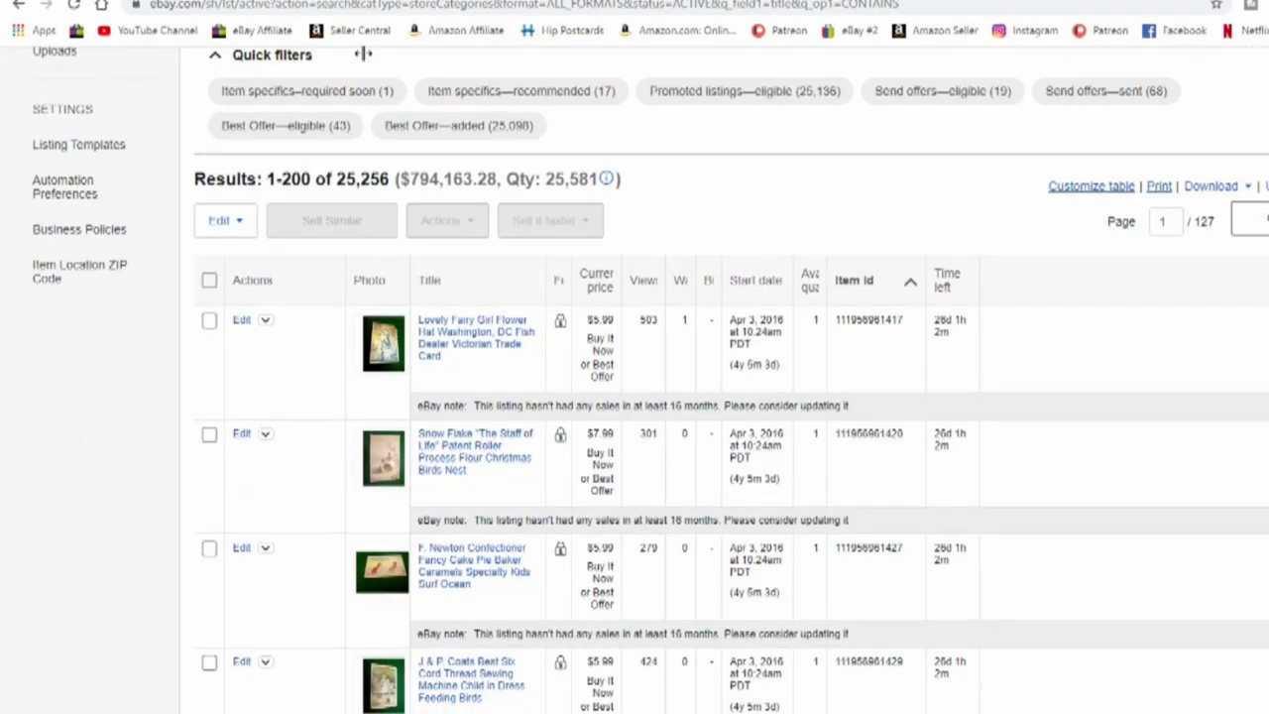
pyautogui.scroll(5, 640, 201)
pyautogui.scroll(-2, 644, 212)
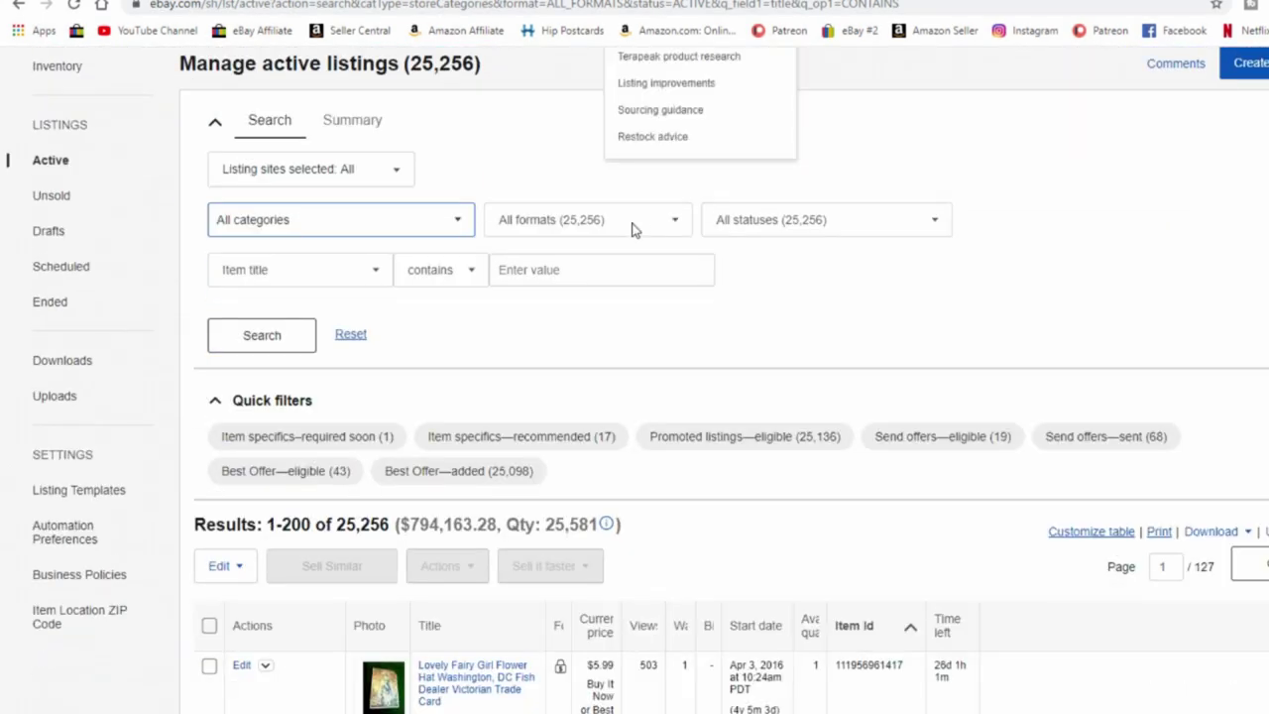
pyautogui.scroll(-2, 552, 366)
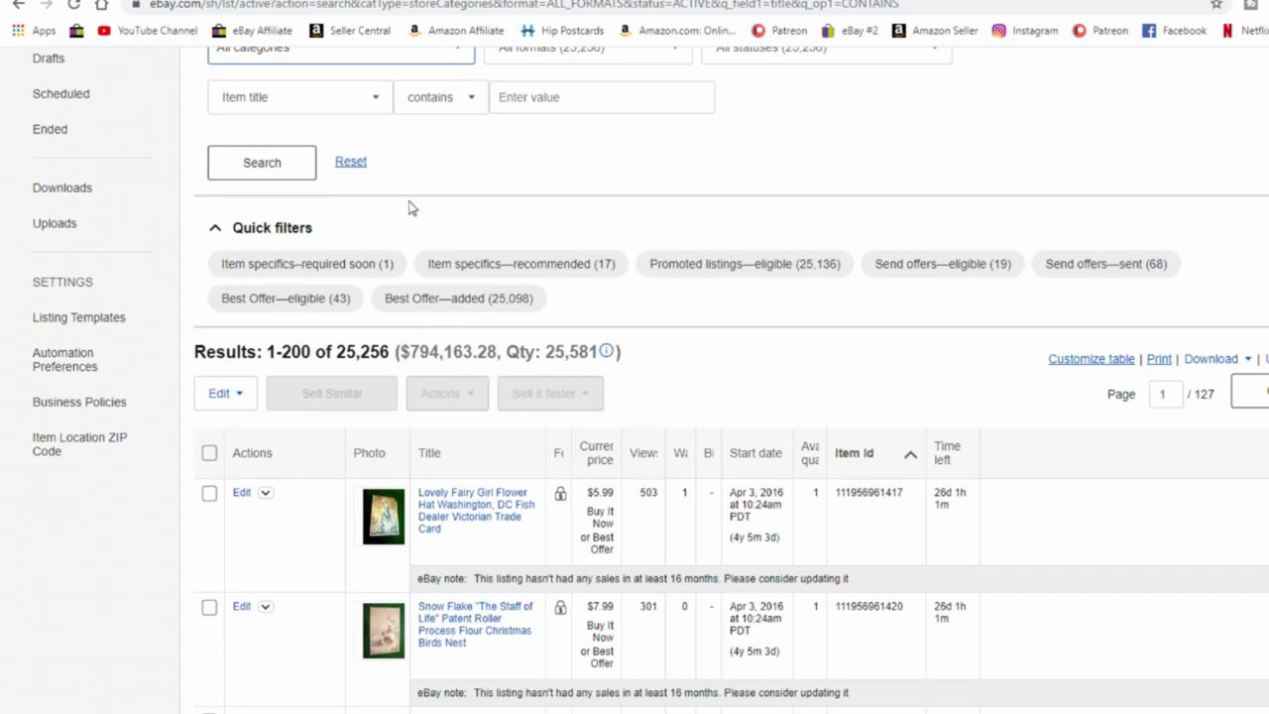
pyautogui.scroll(1, 426, 174)
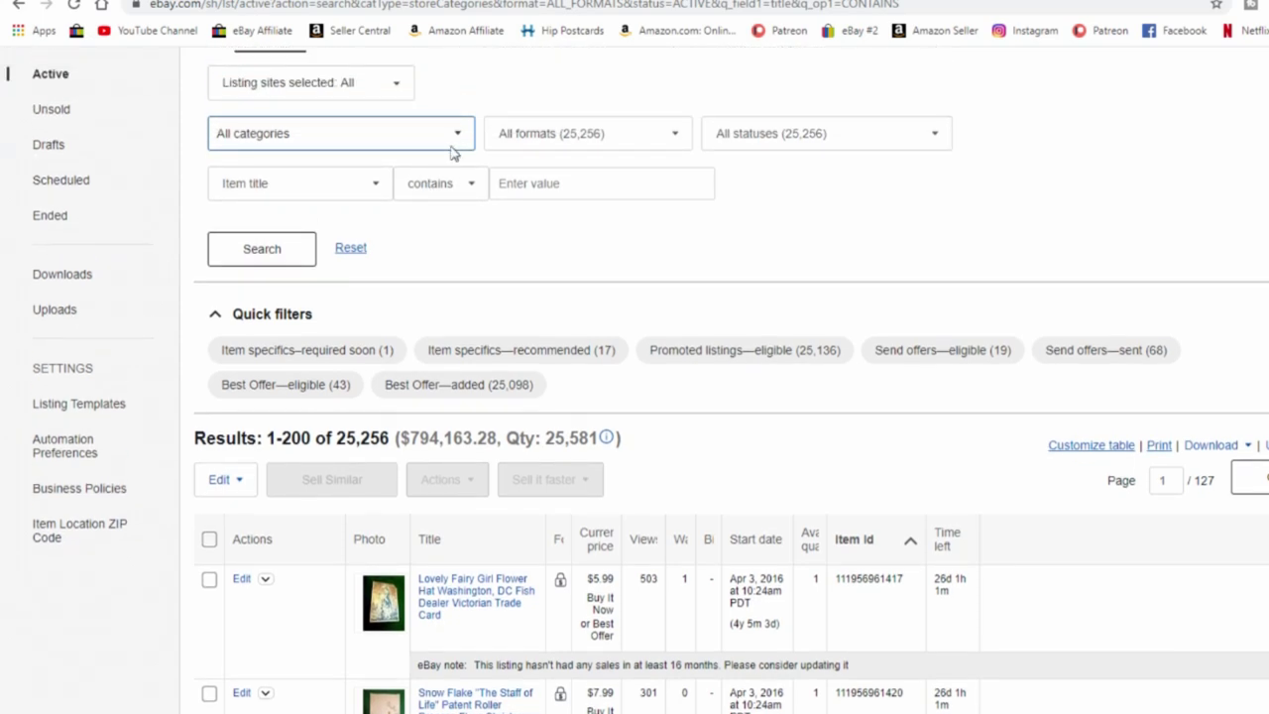
pyautogui.click(457, 138)
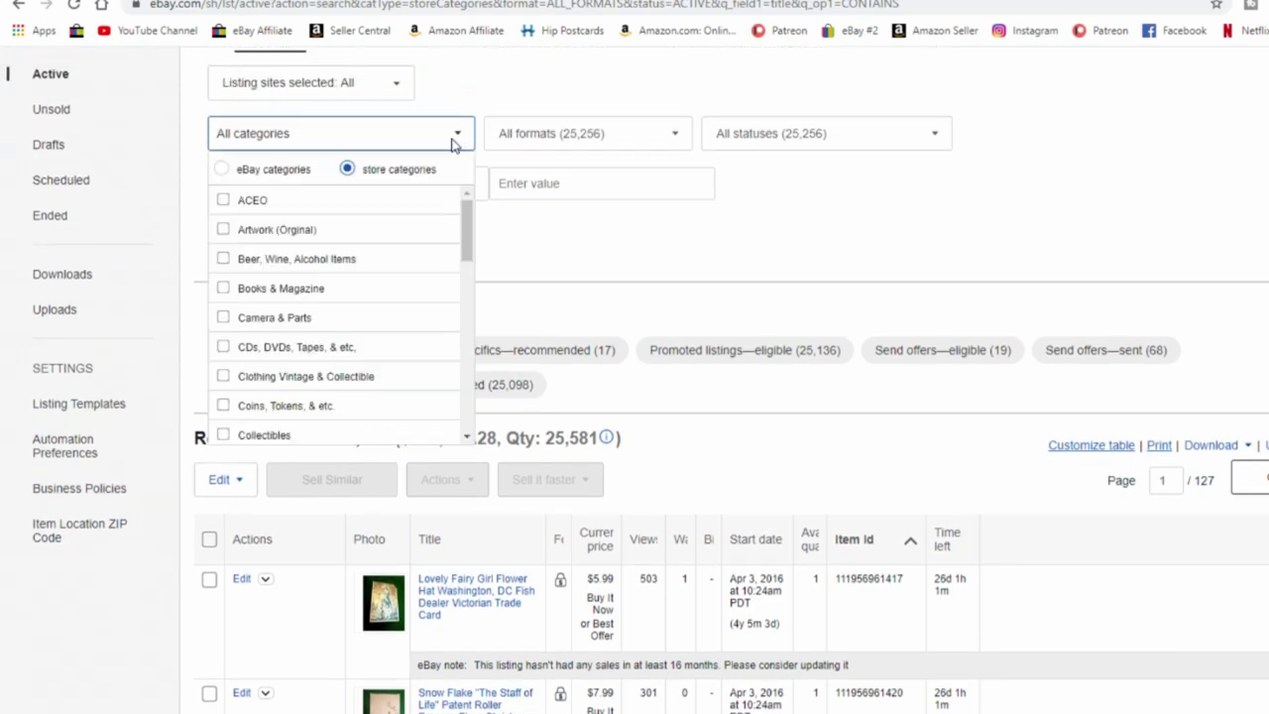
pyautogui.scroll(-2, 382, 275)
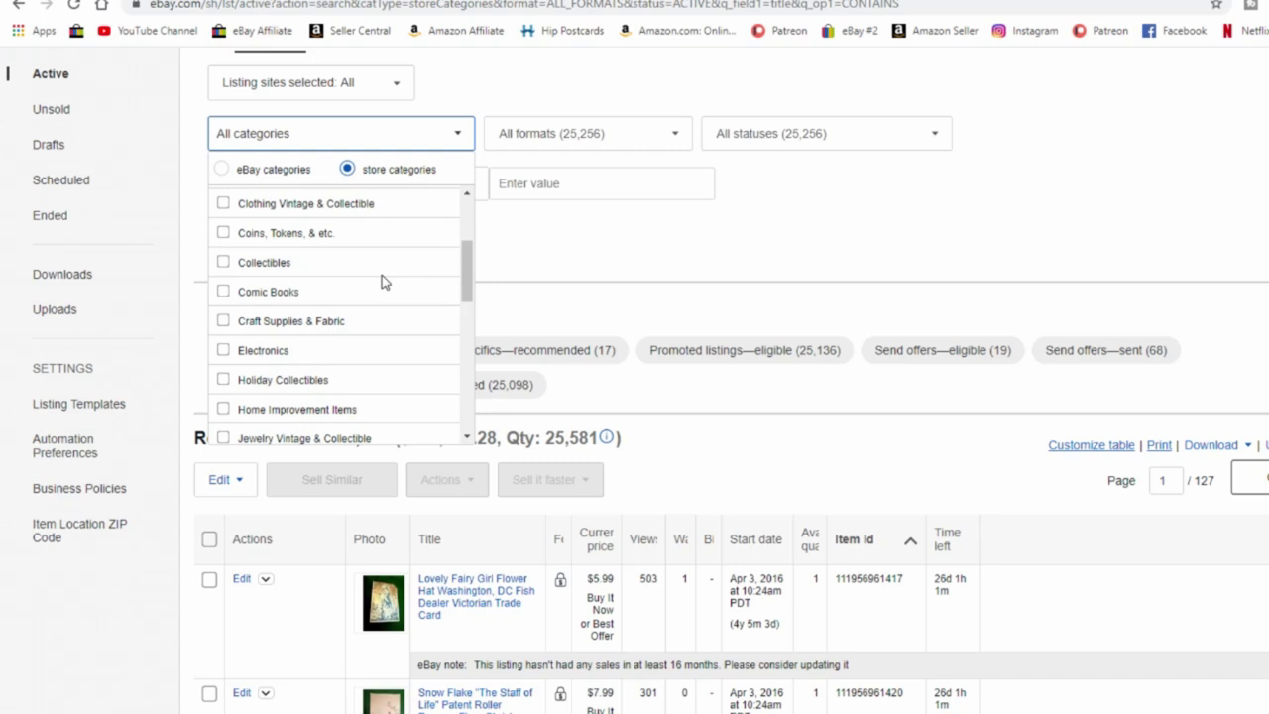
pyautogui.click(225, 292)
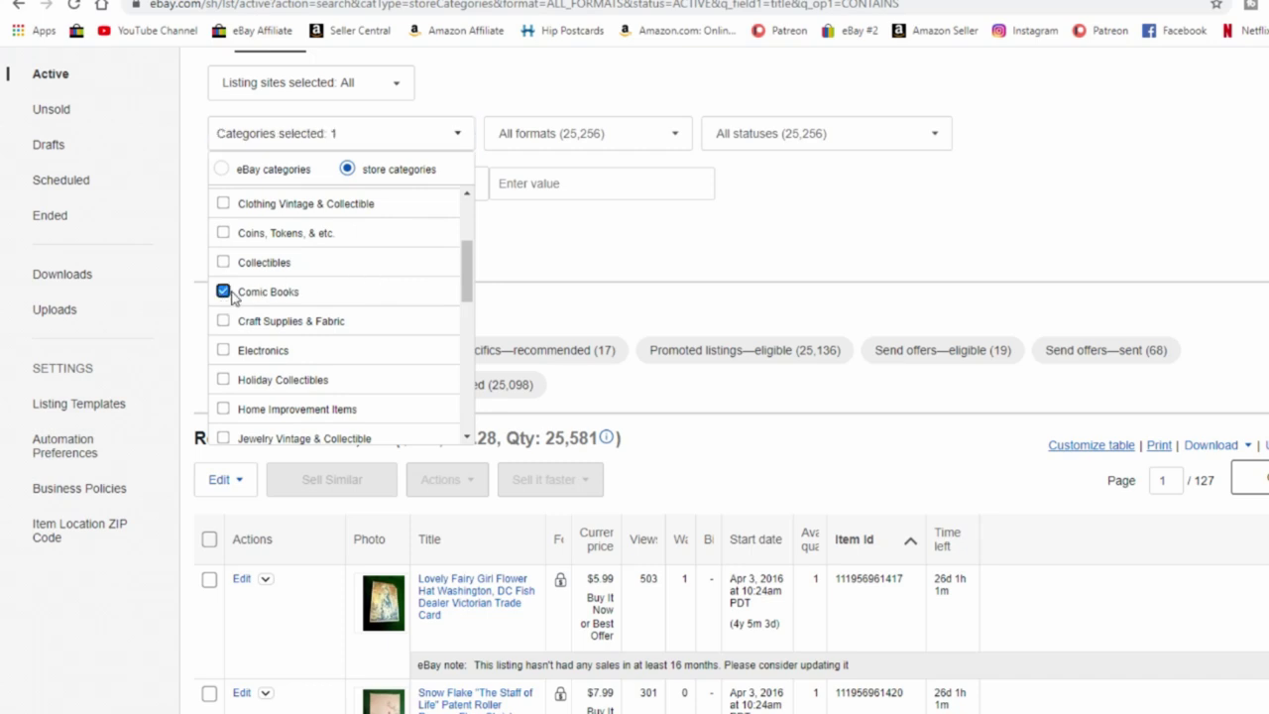
pyautogui.click(593, 275)
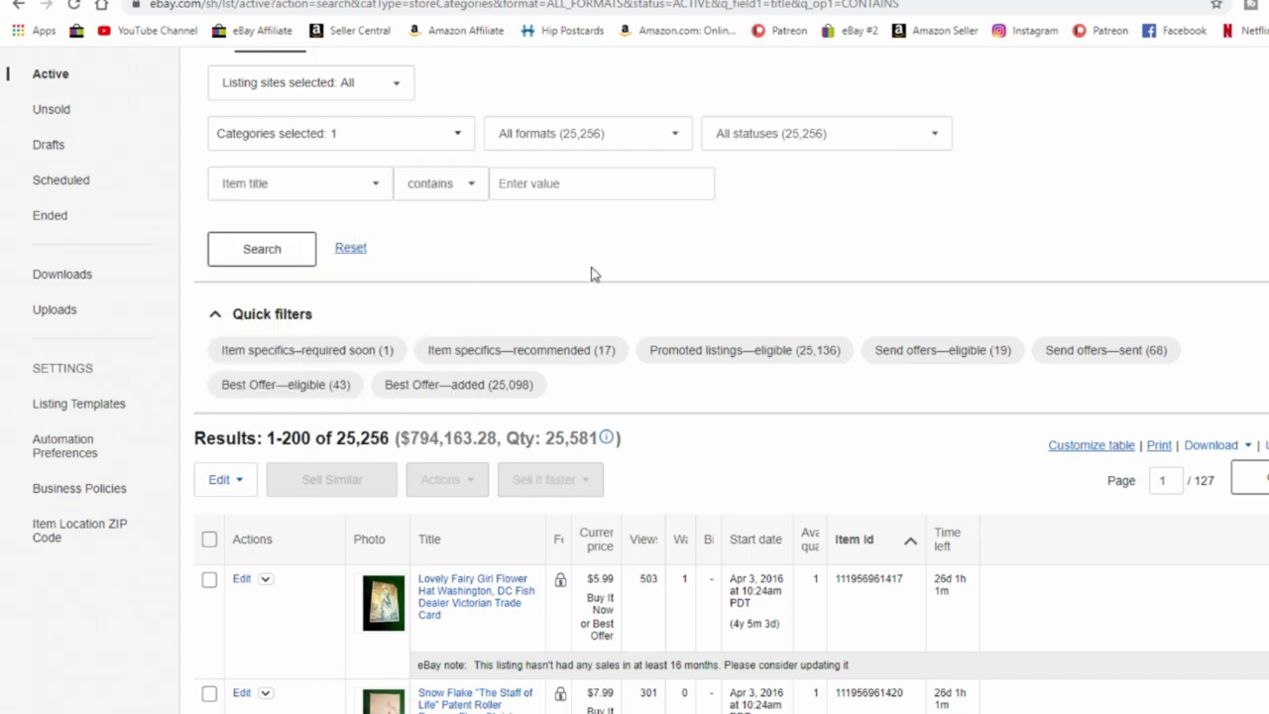
pyautogui.click(260, 251)
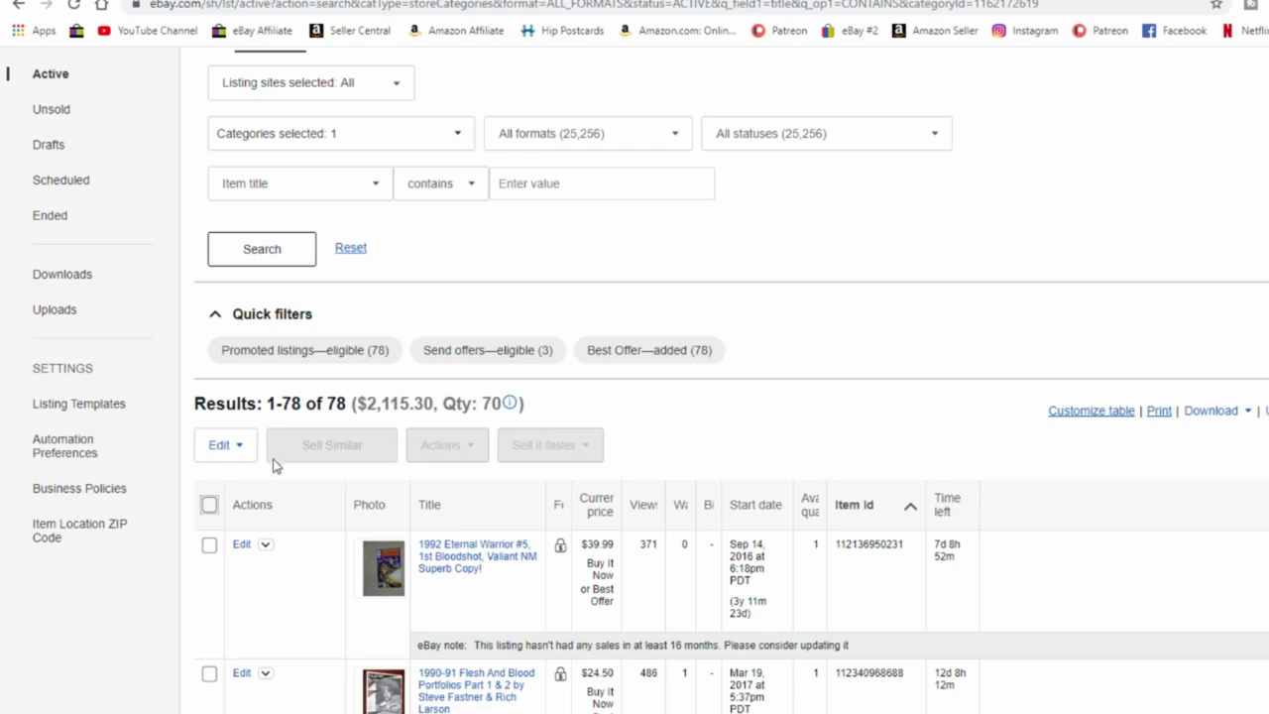
# Step: Open all 78 filtered comic book listings in the bulk listing editor
pyautogui.click(243, 445)
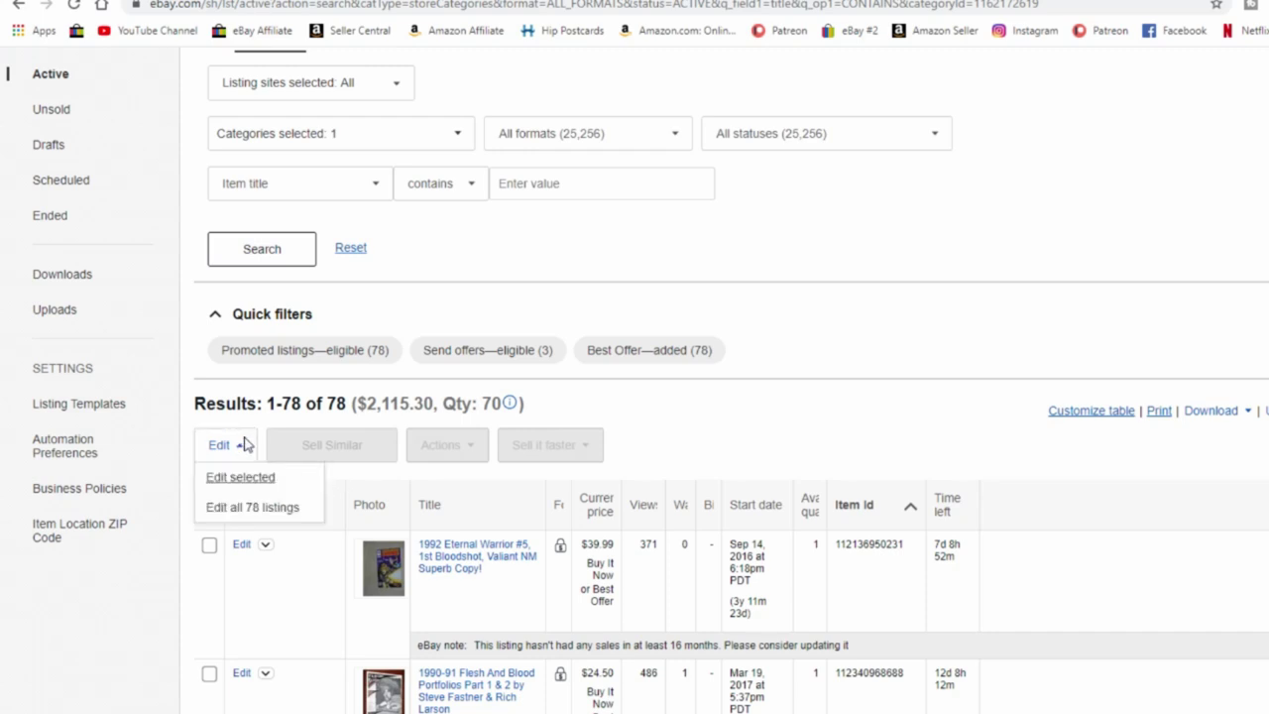
pyautogui.click(250, 509)
pyautogui.scroll(-3, 248, 510)
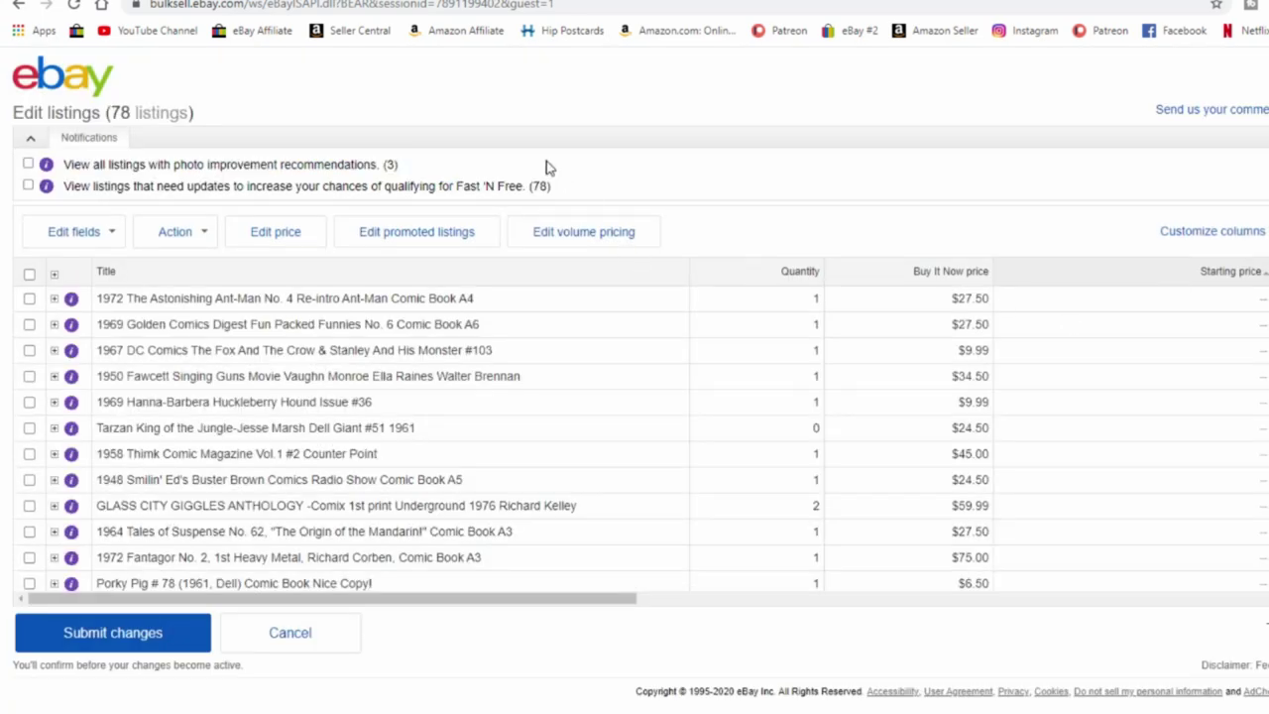
# Step: Select all listings in the bulk editor and open their item specifics for editing
pyautogui.click(29, 275)
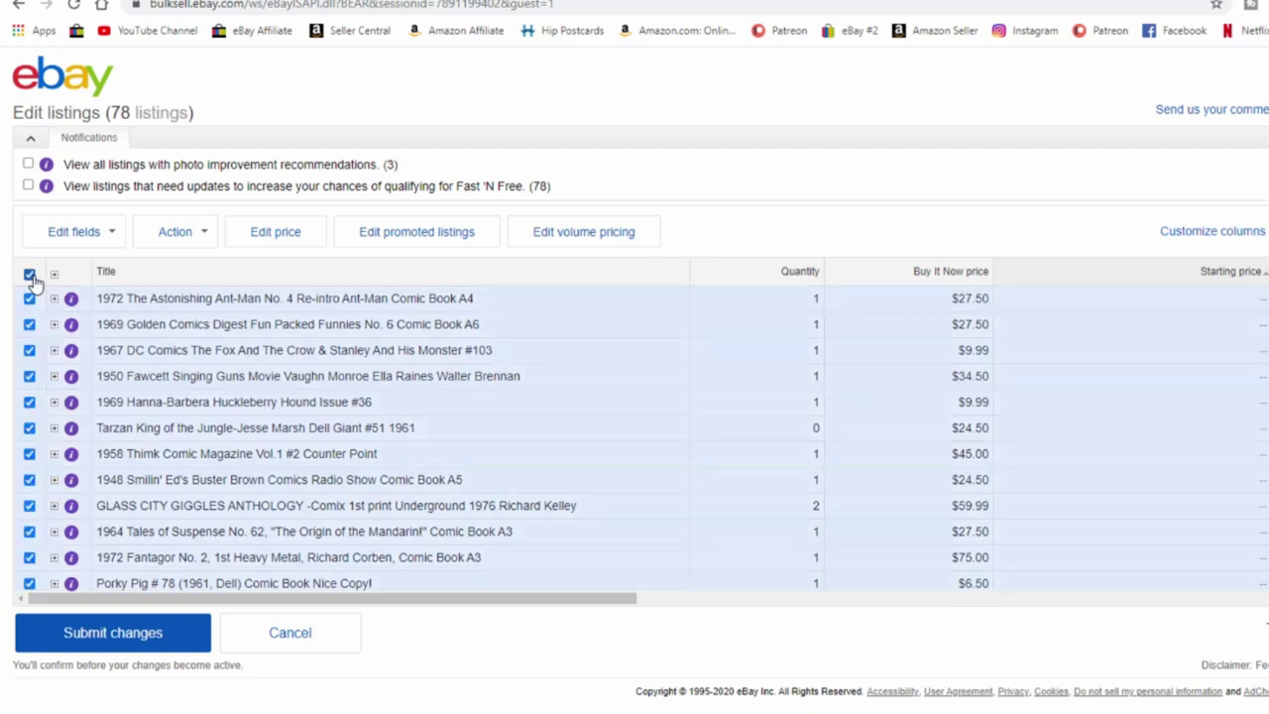
pyautogui.click(114, 238)
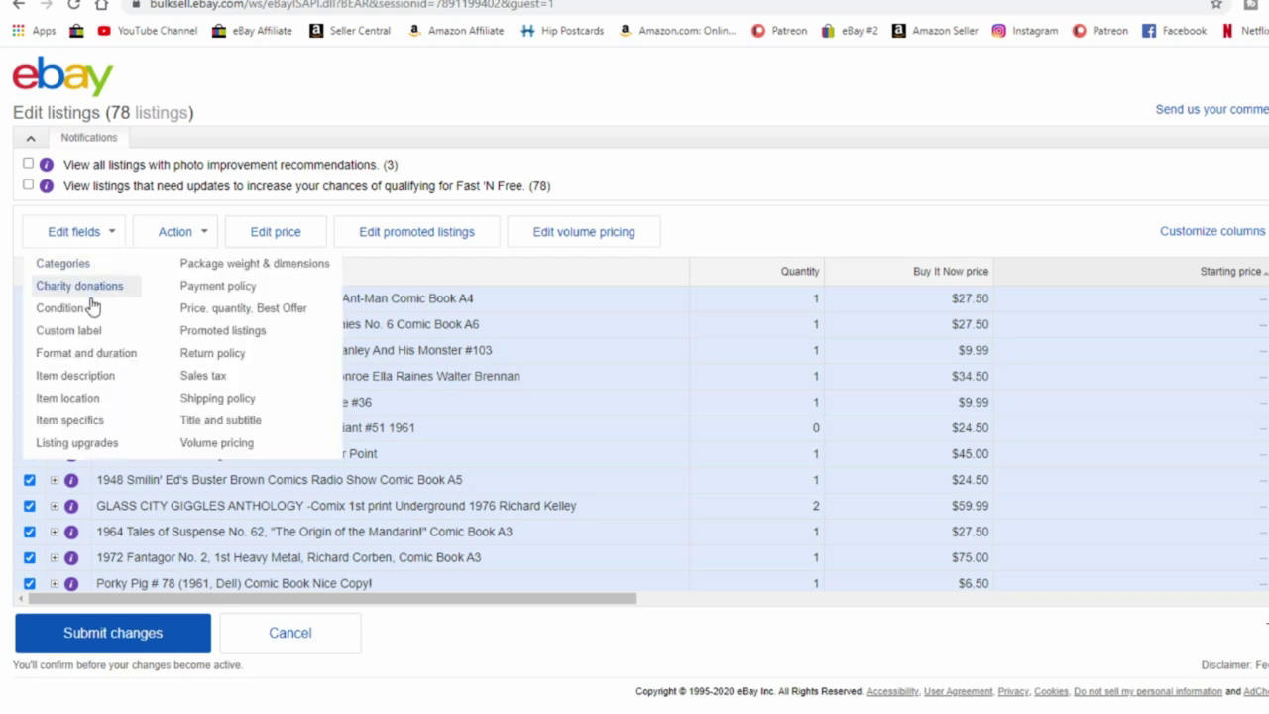
pyautogui.click(71, 422)
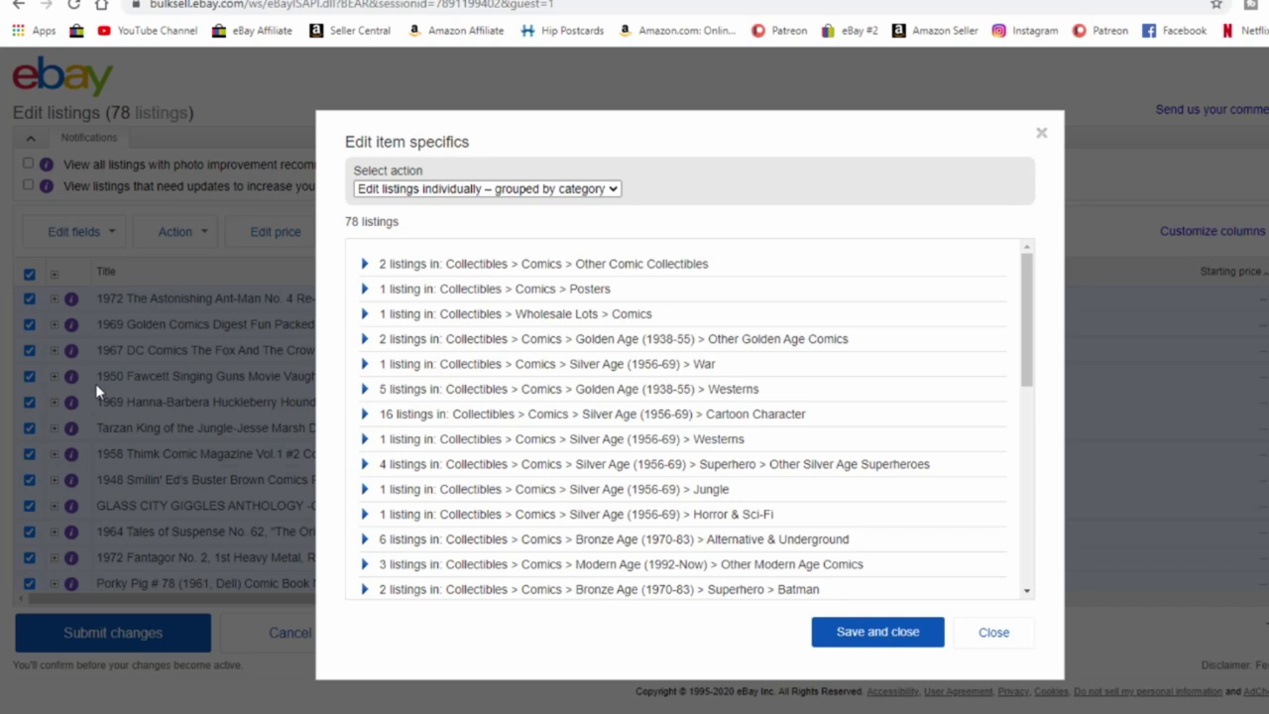
# Step: Expand the Silver Age (1956-69) > Cartoon Character group and look over its listings' Publisher and Main Character fields
pyautogui.click(363, 416)
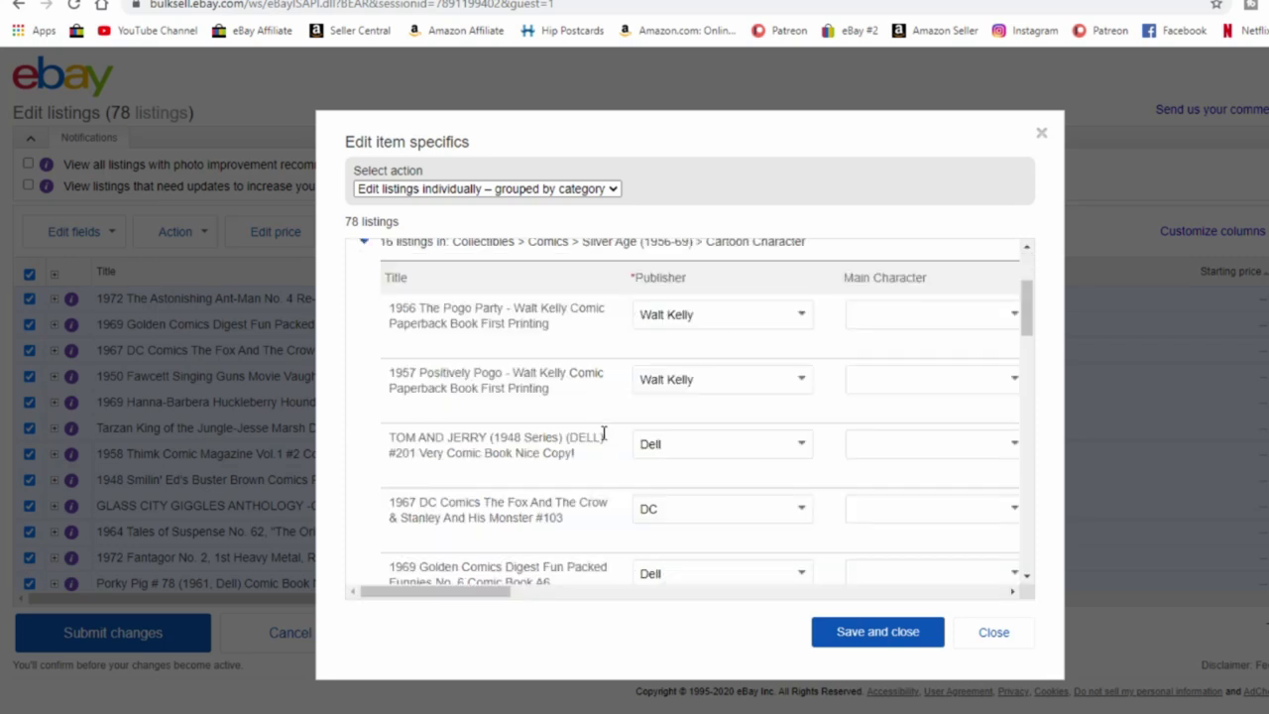
pyautogui.scroll(-1, 793, 347)
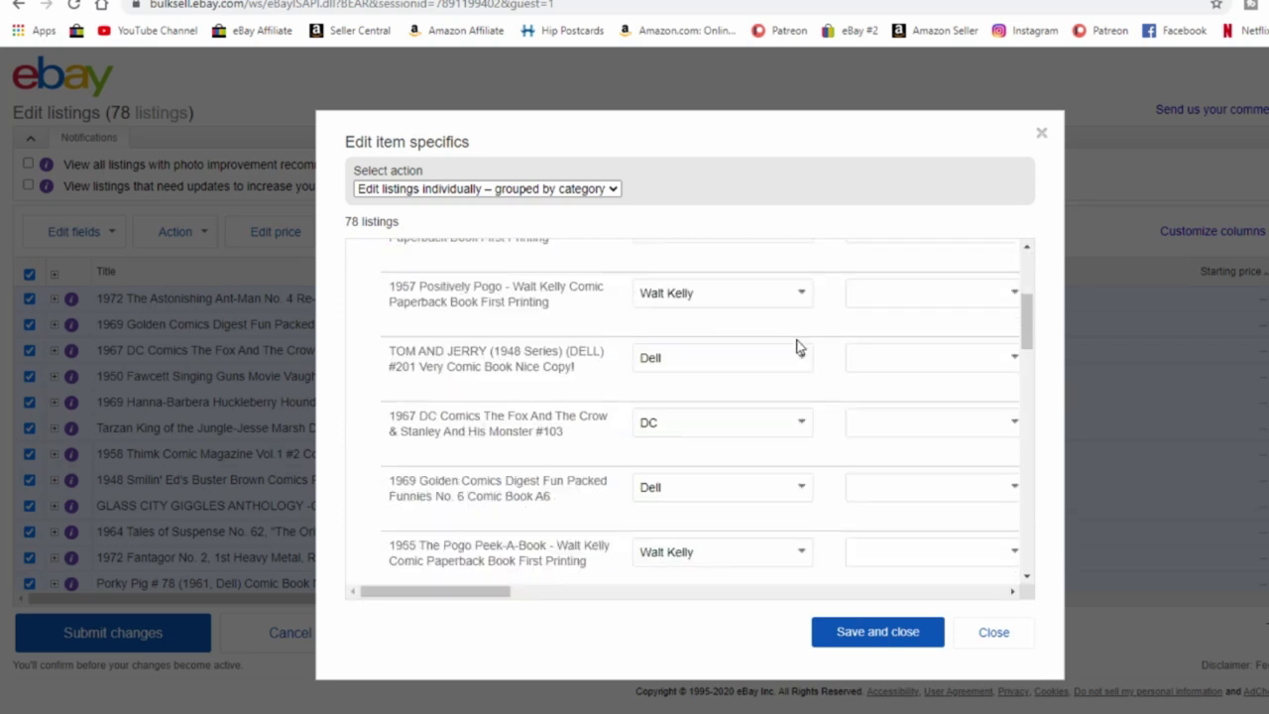
pyautogui.scroll(-3, 798, 347)
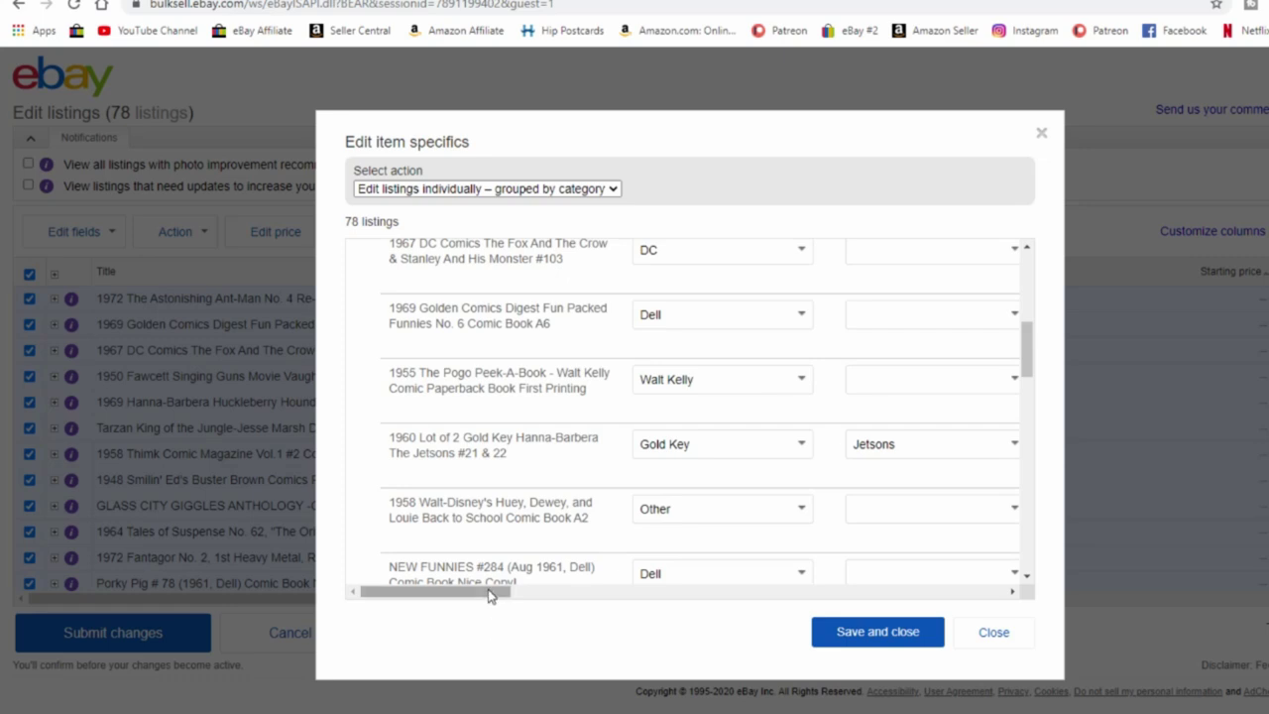
pyautogui.moveTo(488, 593)
pyautogui.mouseDown()
pyautogui.moveTo(836, 578)
pyautogui.moveTo(481, 571)
pyautogui.mouseUp()
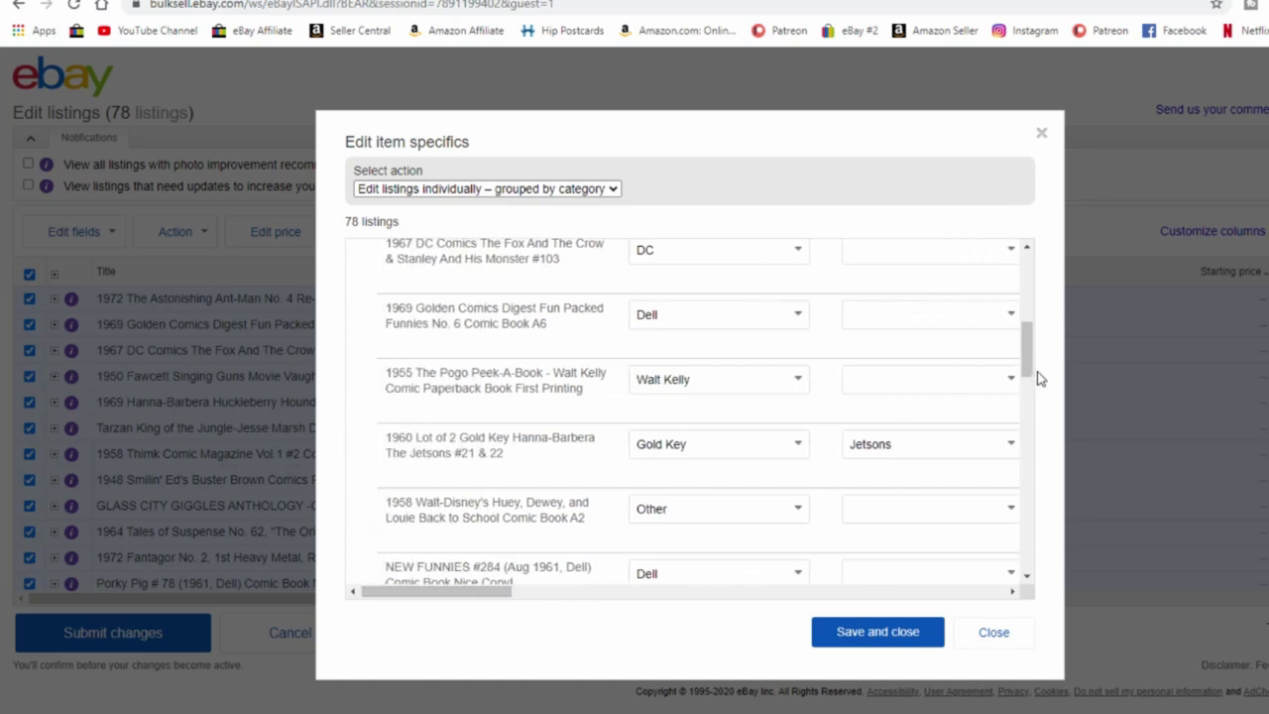
pyautogui.moveTo(1029, 365); pyautogui.dragTo(1038, 294)
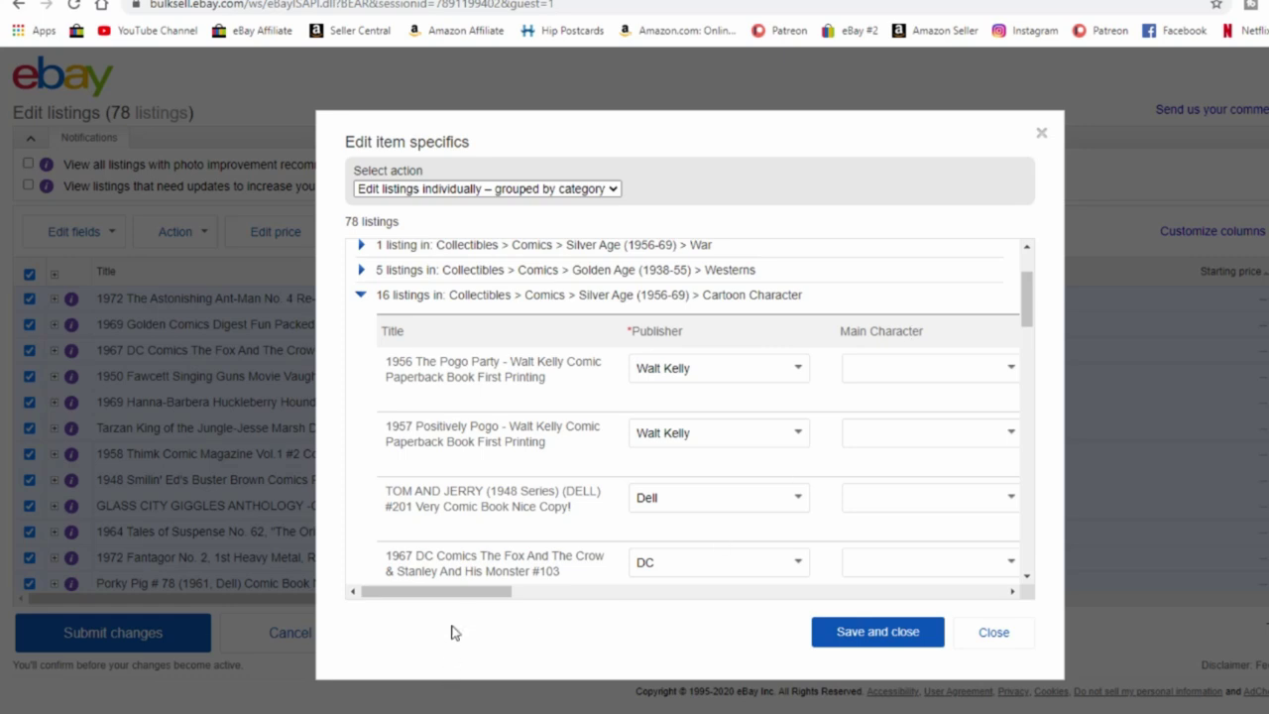
pyautogui.moveTo(462, 592); pyautogui.dragTo(339, 531)
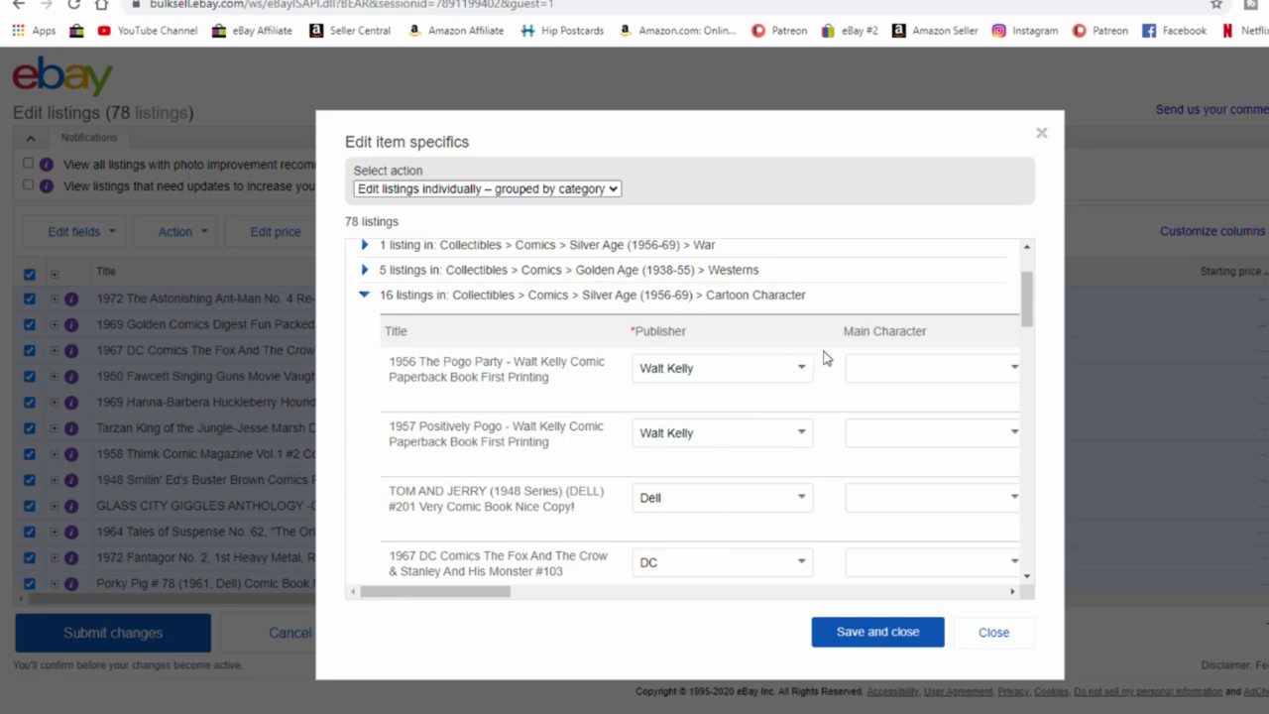
# Step: Enter superman as the Main Character of the 1956 The Pogo Party listing and copy that text
pyautogui.scroll(-1, 599, 346)
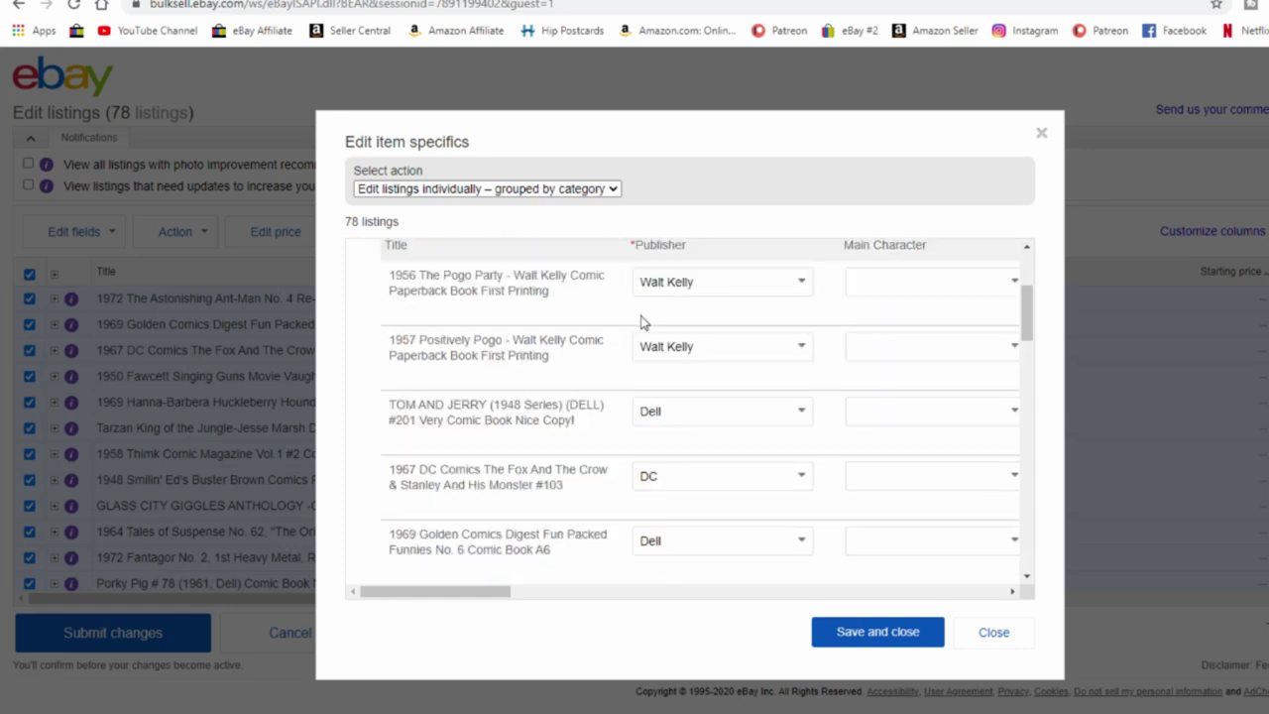
pyautogui.click(904, 282)
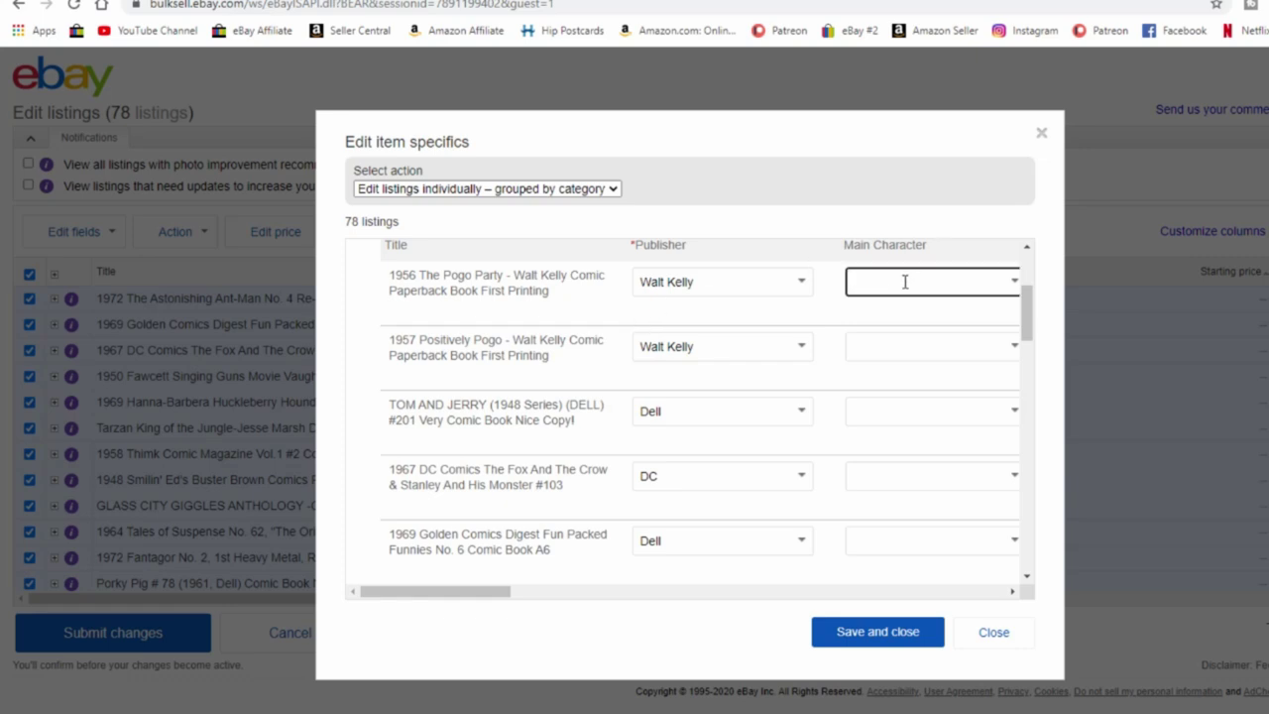
pyautogui.write('superman')
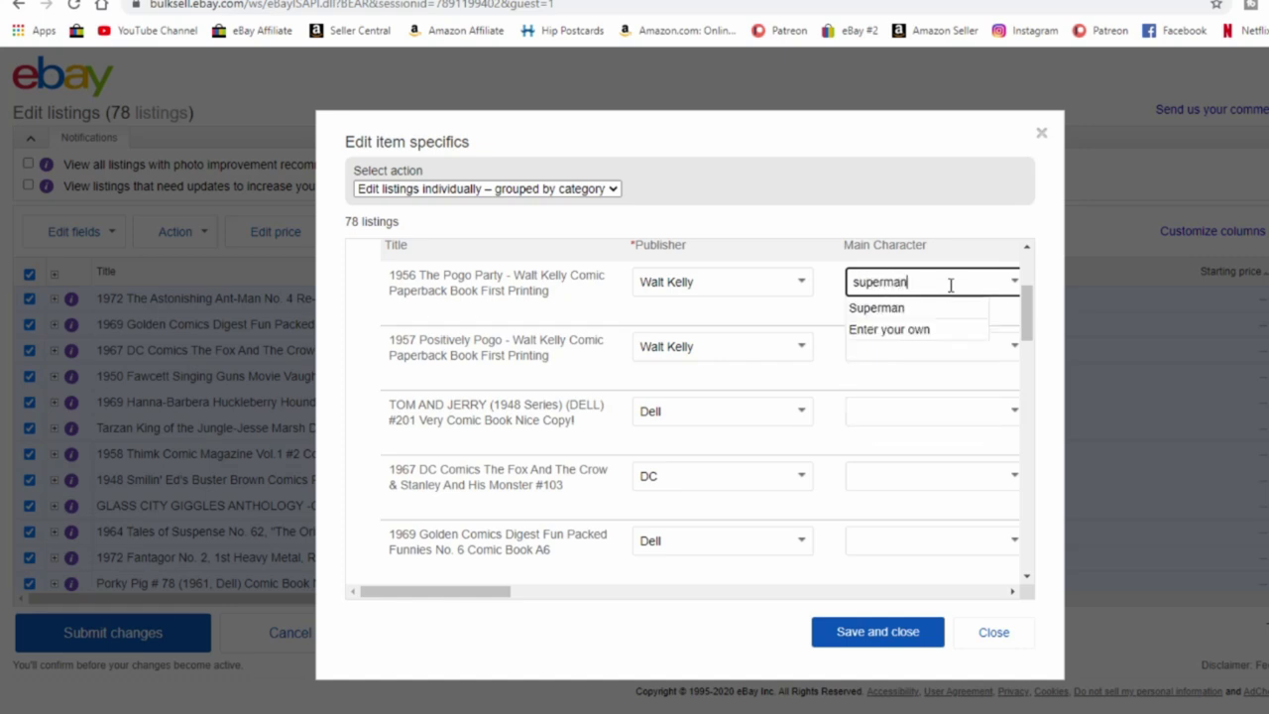
pyautogui.moveTo(950, 284); pyautogui.dragTo(802, 301)
pyautogui.hotkey('ctrl', 'c')
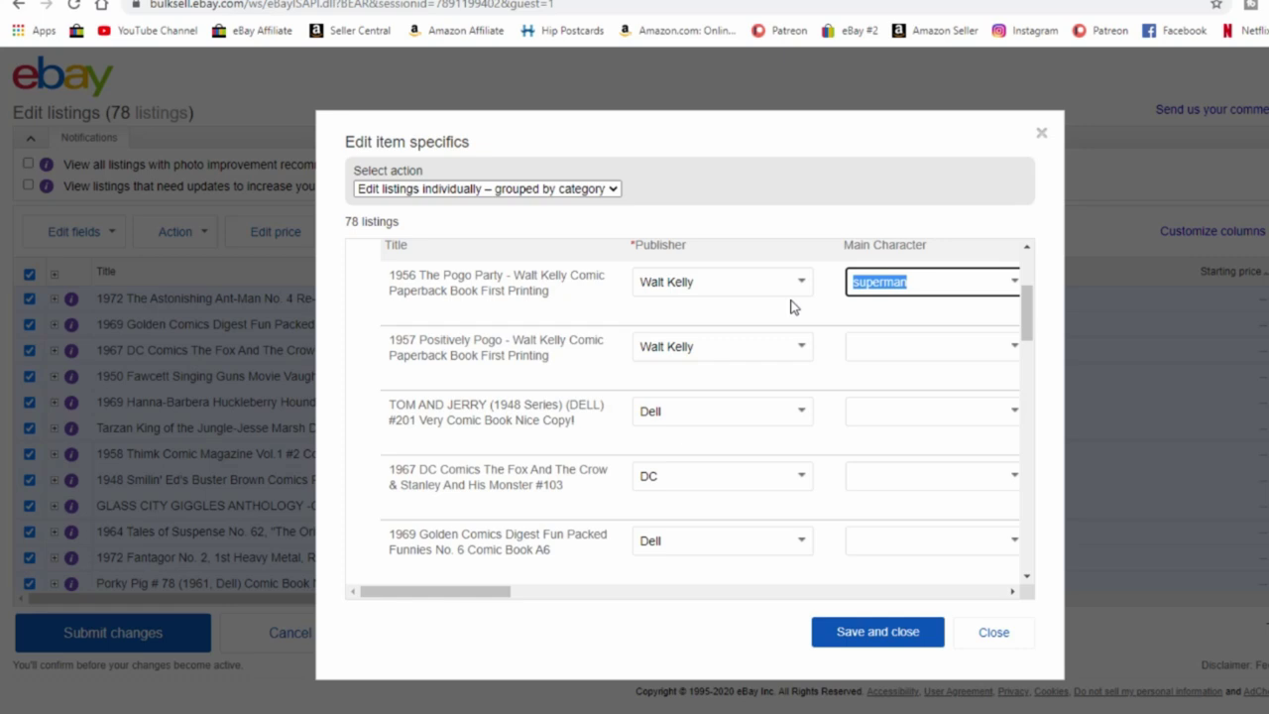
# Step: Paste superman as the Main Character of the Positively Pogo, Tom and Jerry, Golden Comics Digest and Fox And The Crow listings
pyautogui.click(906, 353)
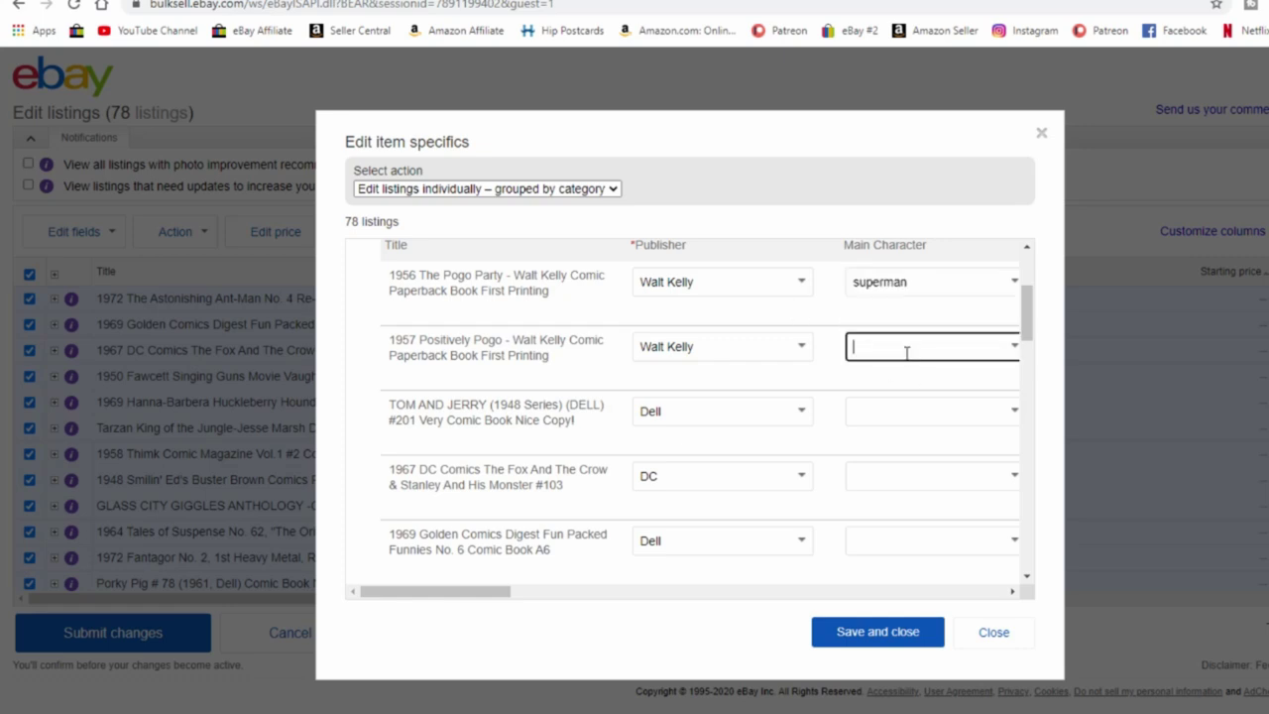
pyautogui.hotkey('ctrl', 'v')
pyautogui.click(902, 409)
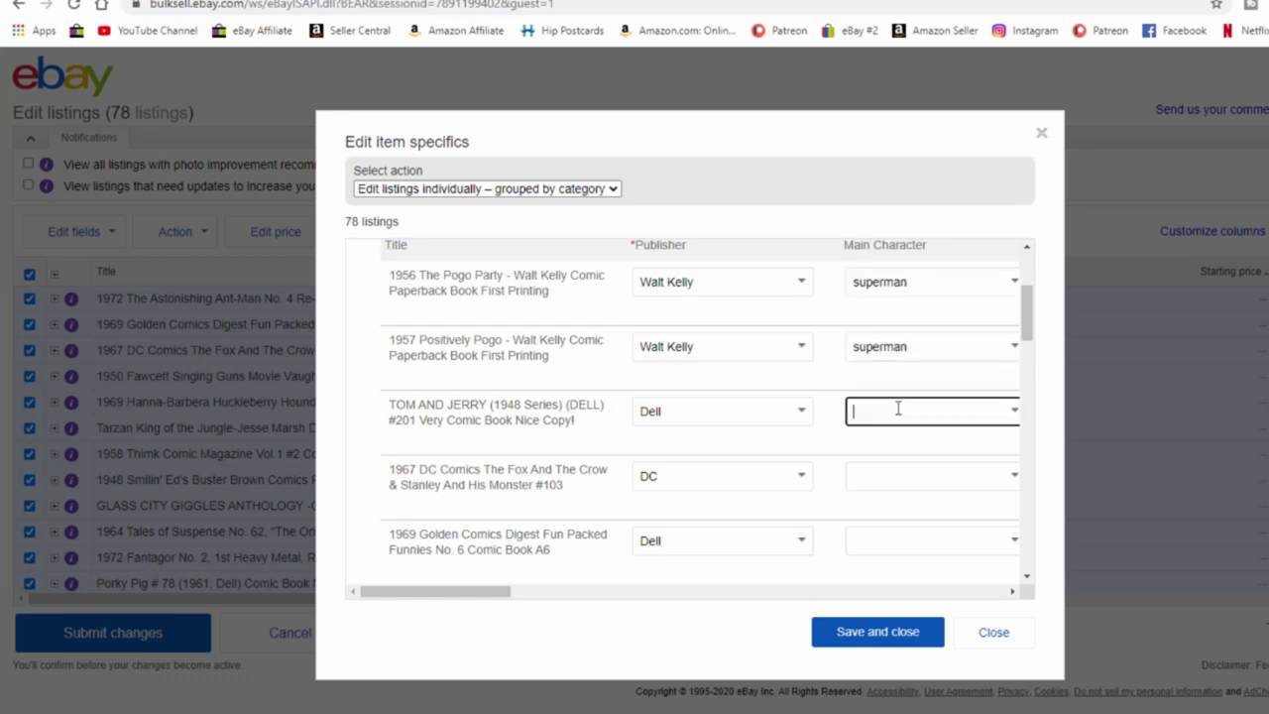
pyautogui.hotkey('ctrl', 'v')
pyautogui.click(878, 540)
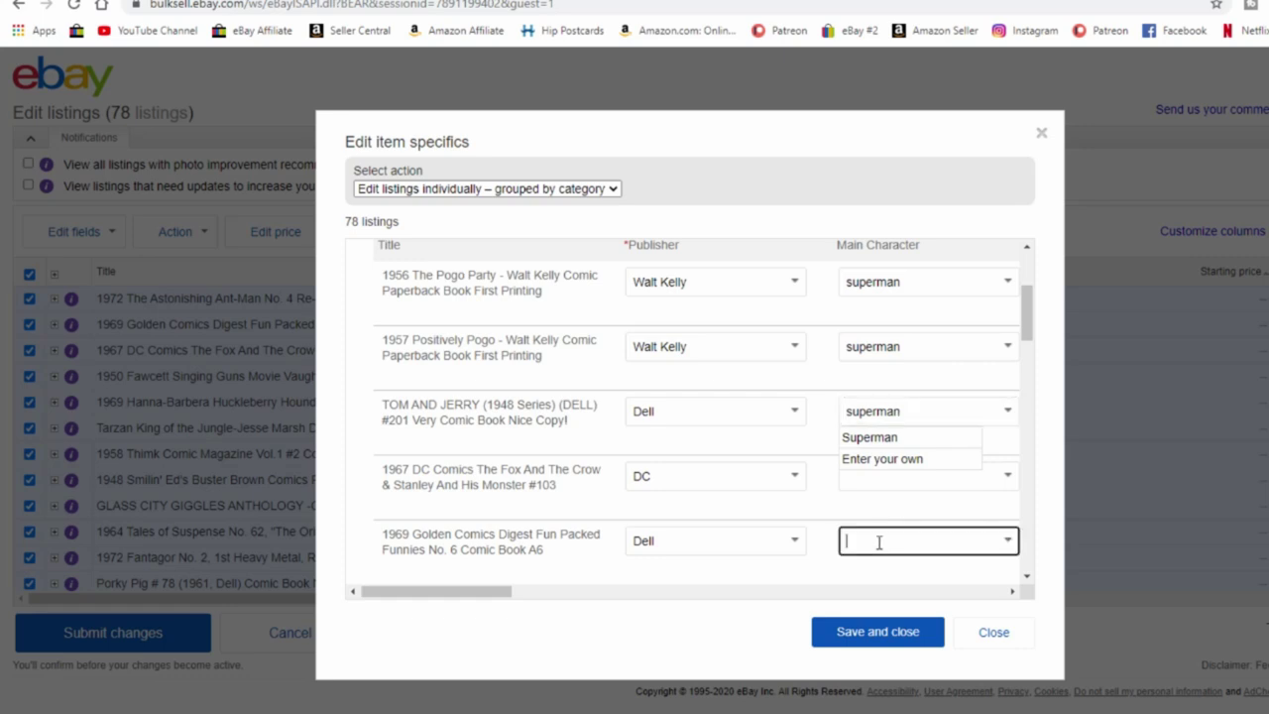
pyautogui.hotkey('ctrl', 'v')
pyautogui.click(880, 476)
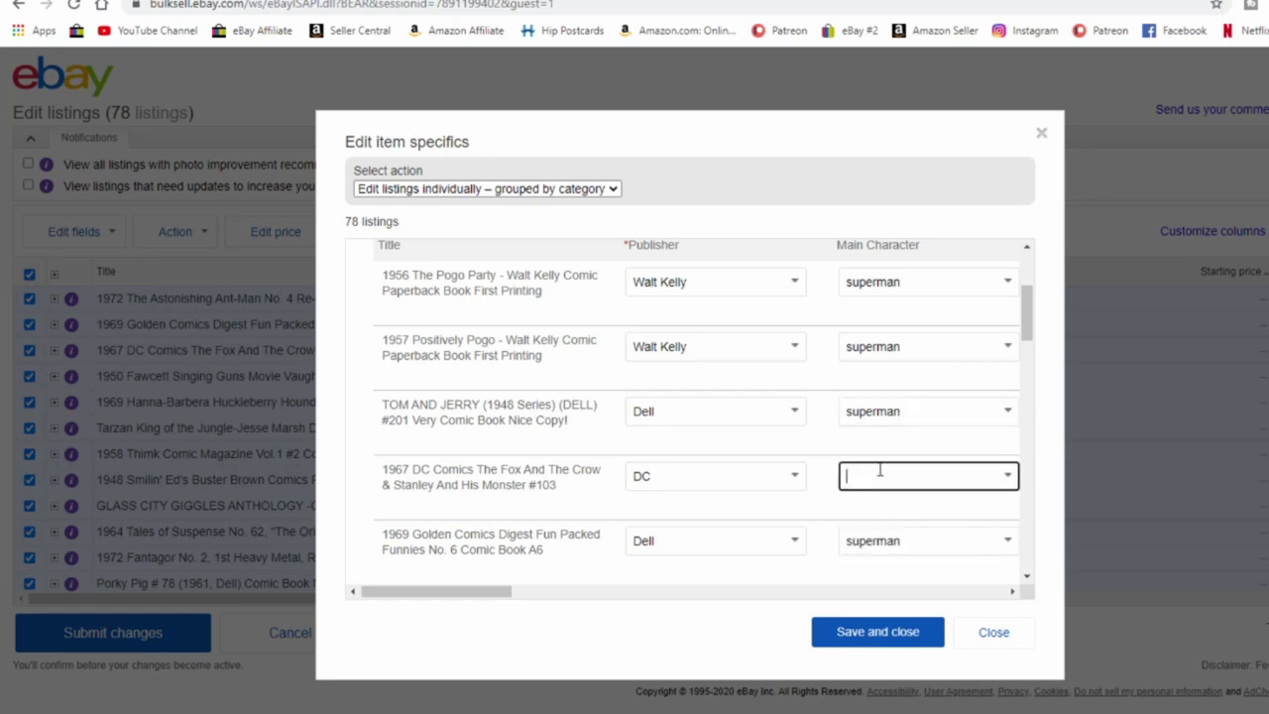
pyautogui.hotkey('ctrl', 'v')
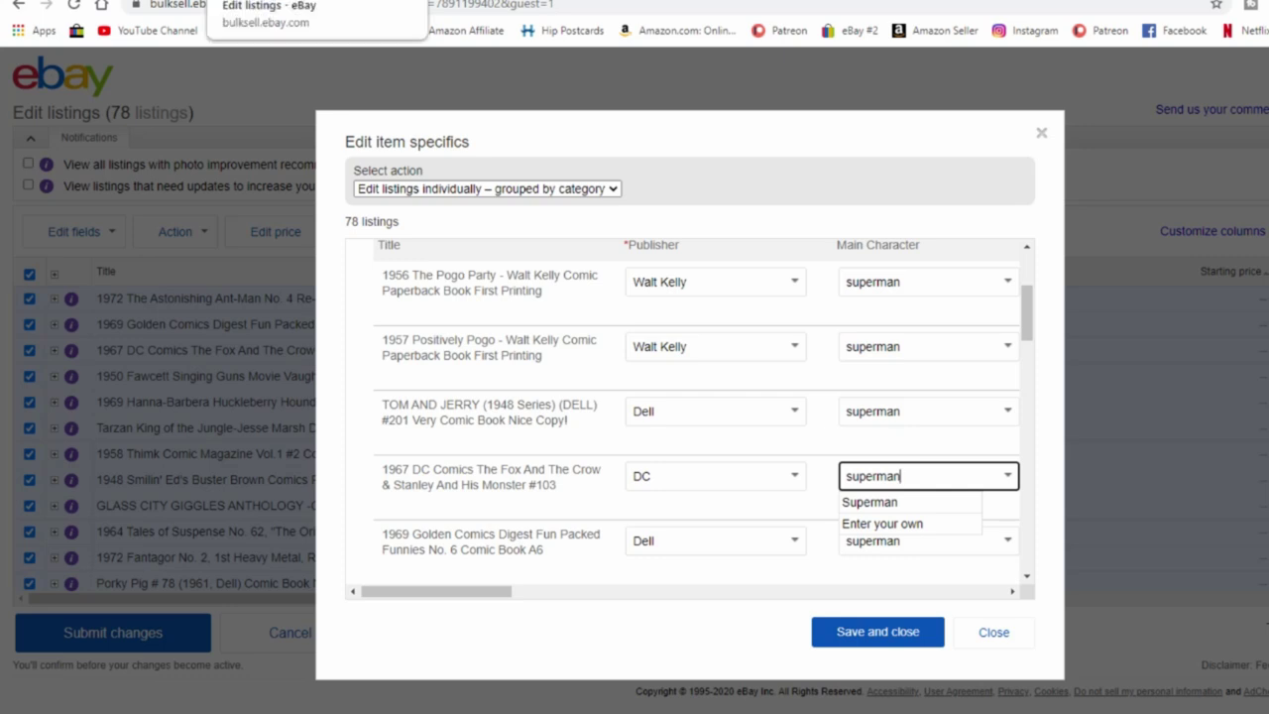
# Step: Switch to the Manage active listings page and look through the listing ranges offered for bulk editing
pyautogui.click(109, 0)
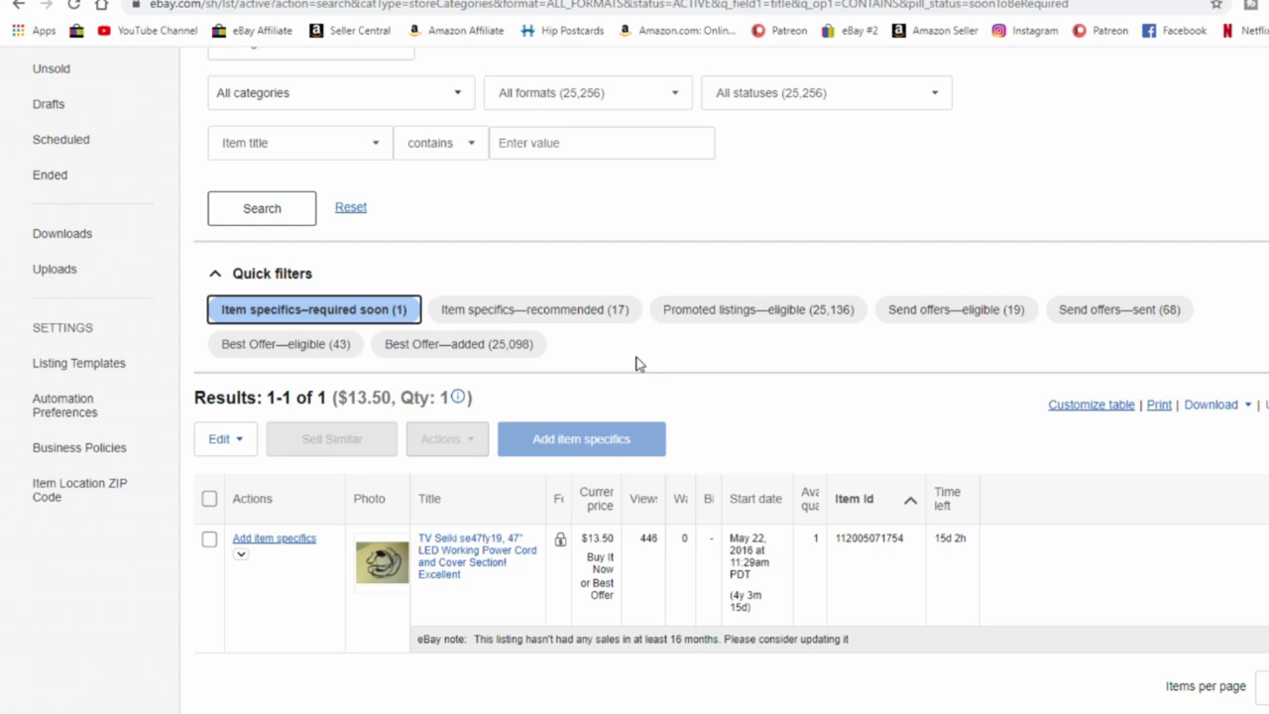
pyautogui.scroll(-1, 637, 364)
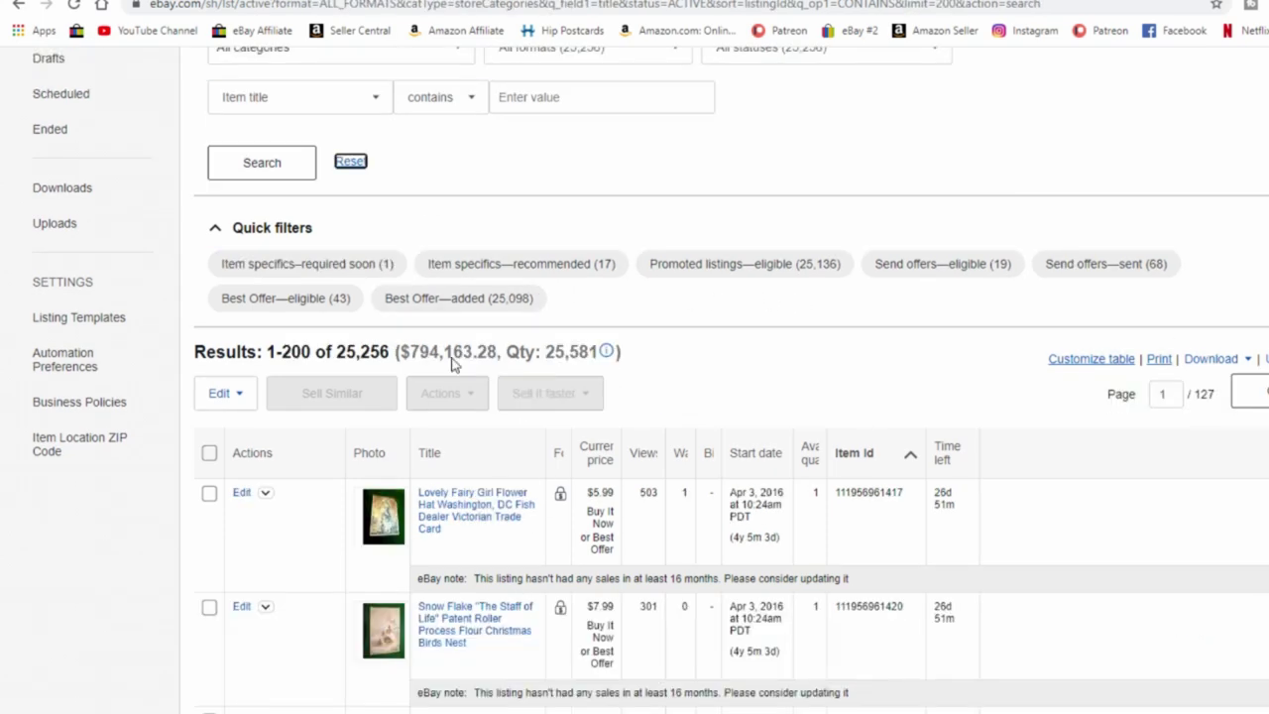
pyautogui.click(238, 399)
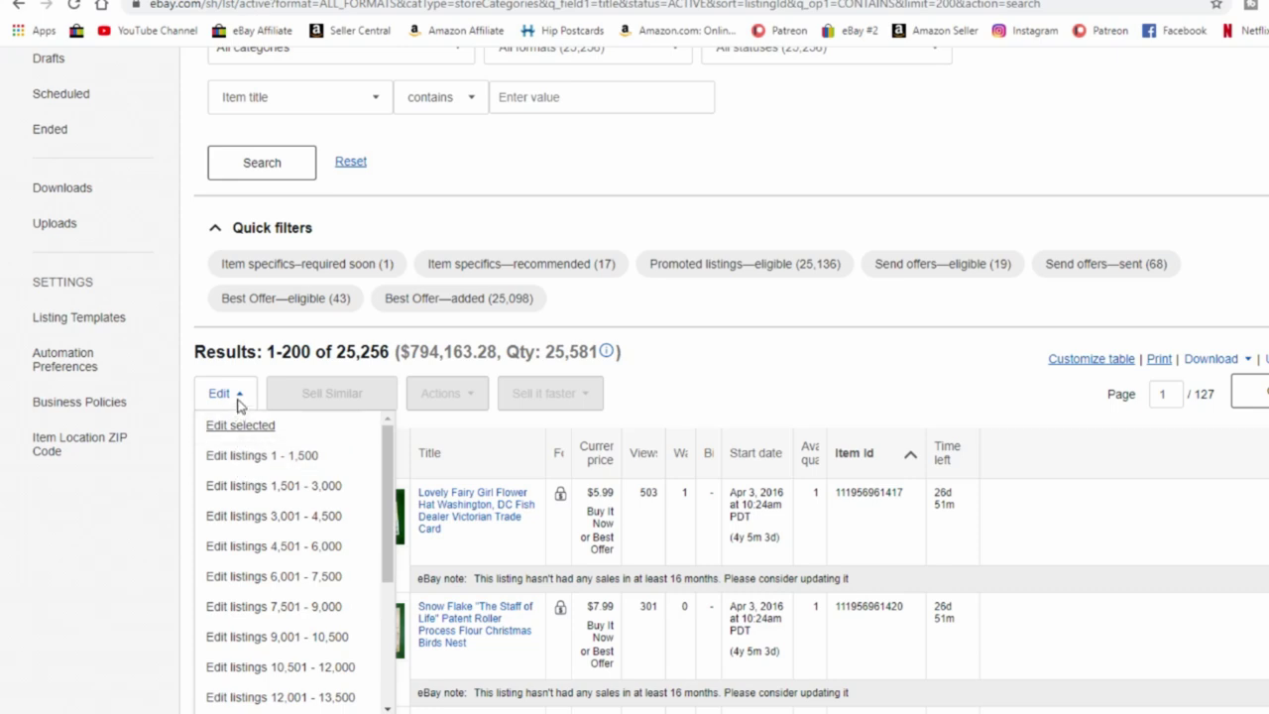
pyautogui.scroll(-4, 270, 547)
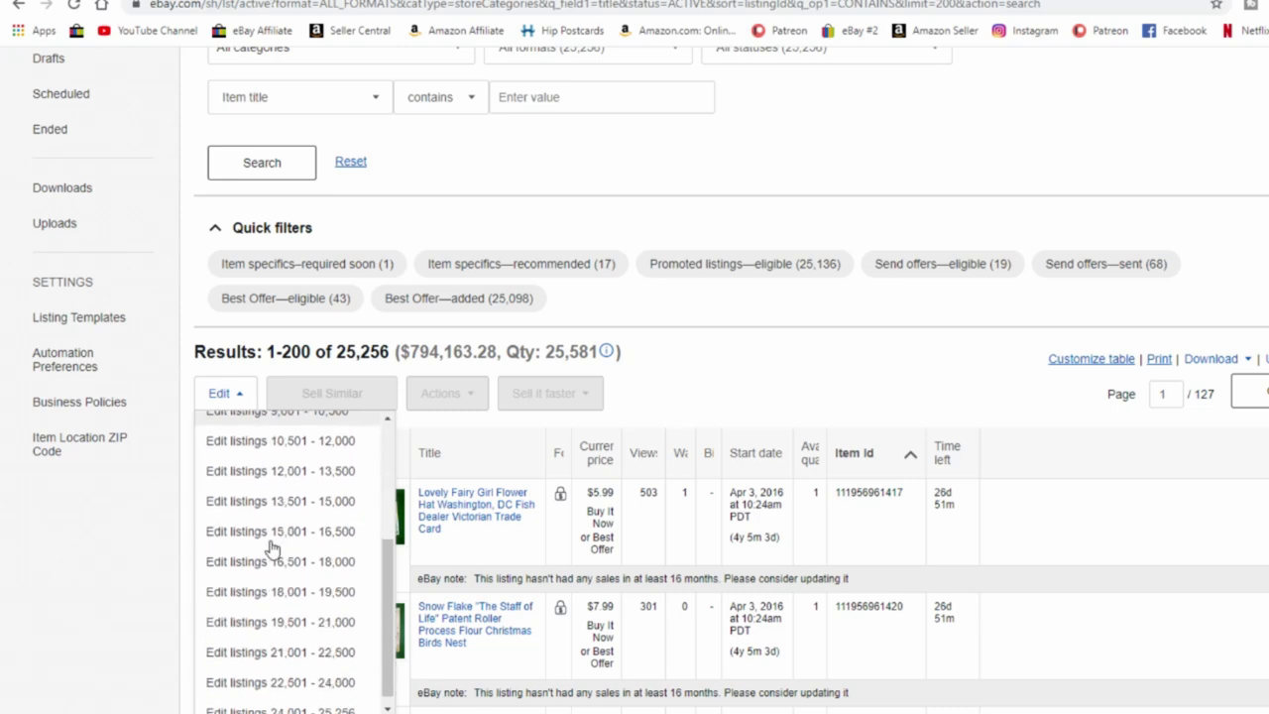
pyautogui.scroll(-1, 273, 548)
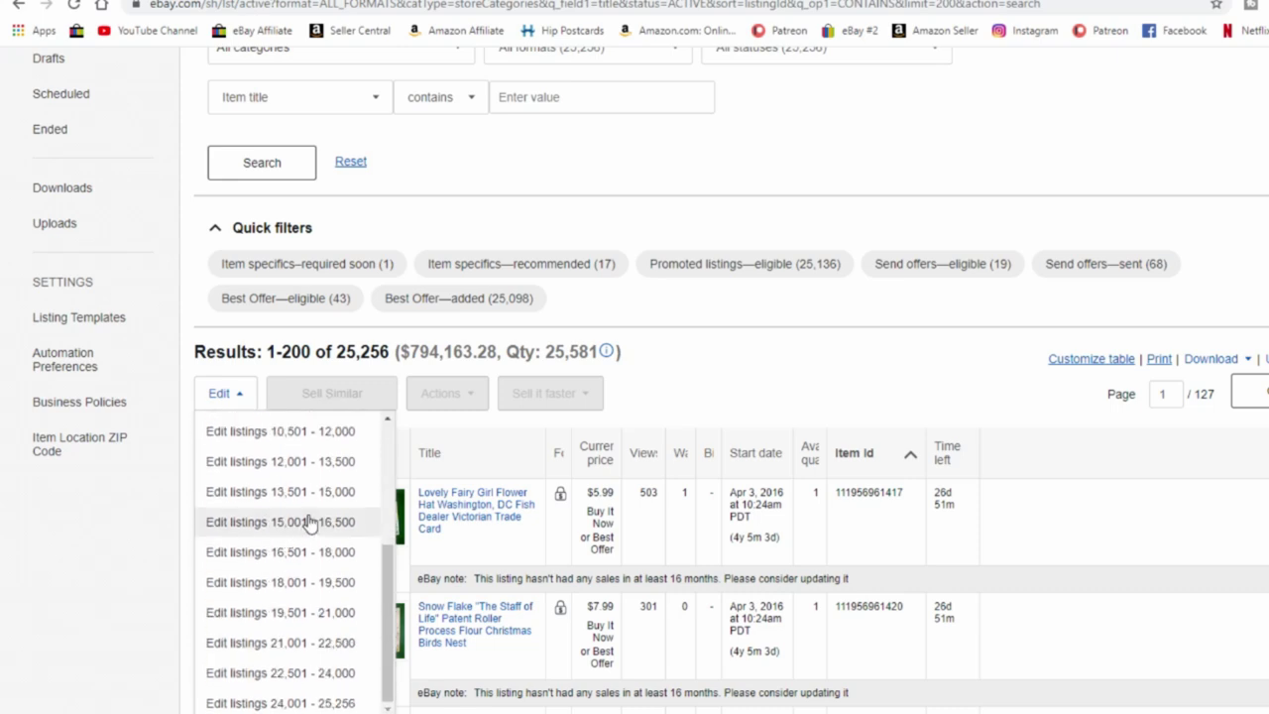
pyautogui.scroll(8, 303, 511)
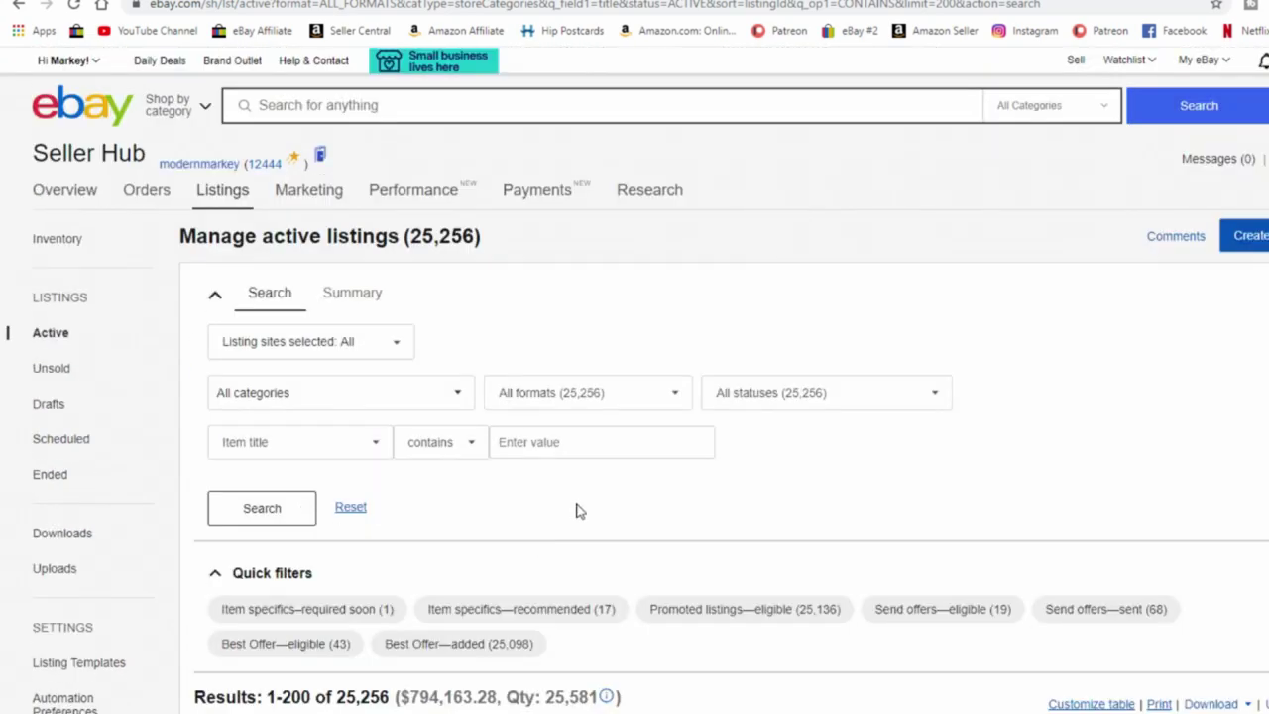
# Step: View the active listings filtered by Item specifics–required soon and remove that quick filter again
pyautogui.scroll(-4, 579, 505)
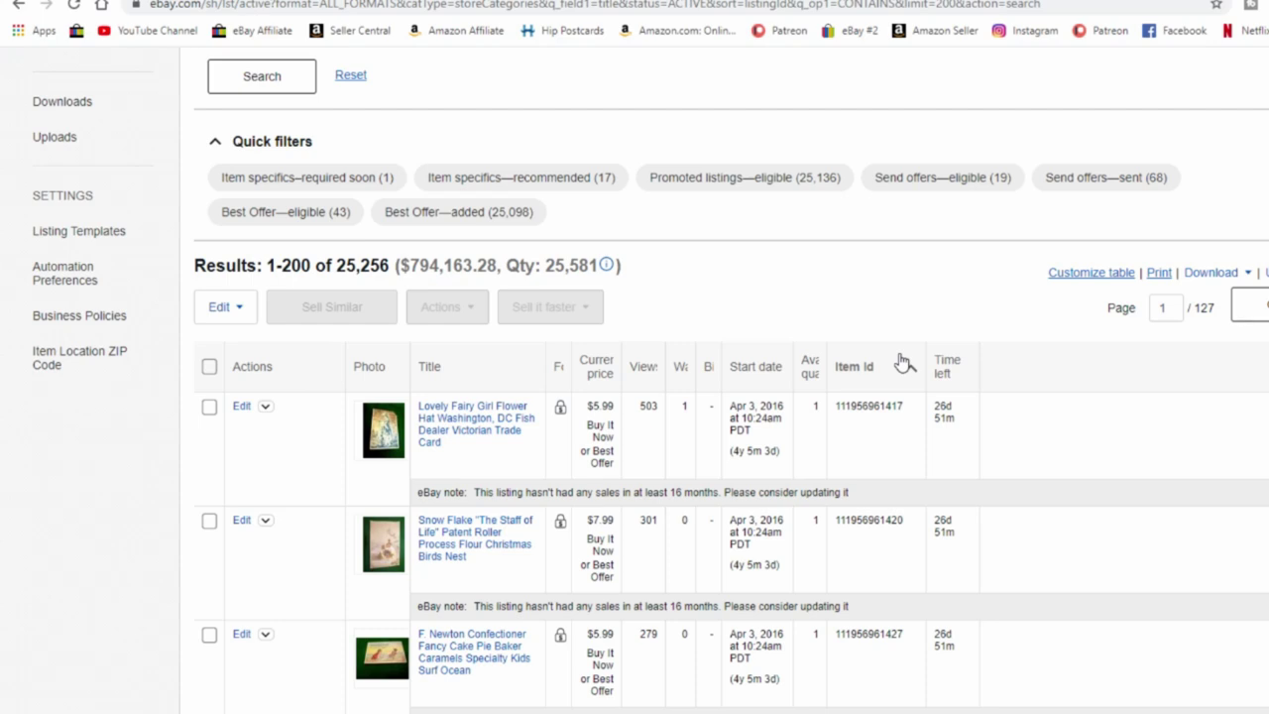
pyautogui.click(902, 363)
pyautogui.click(307, 177)
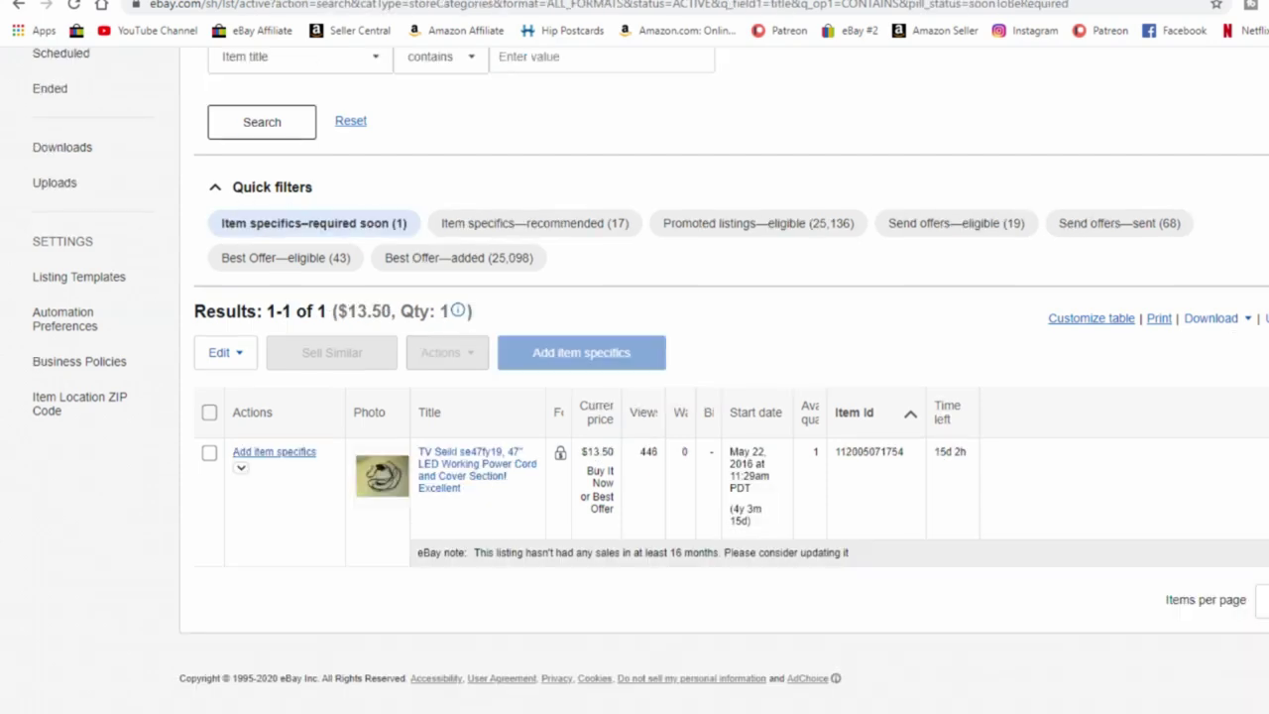
pyautogui.click(308, 223)
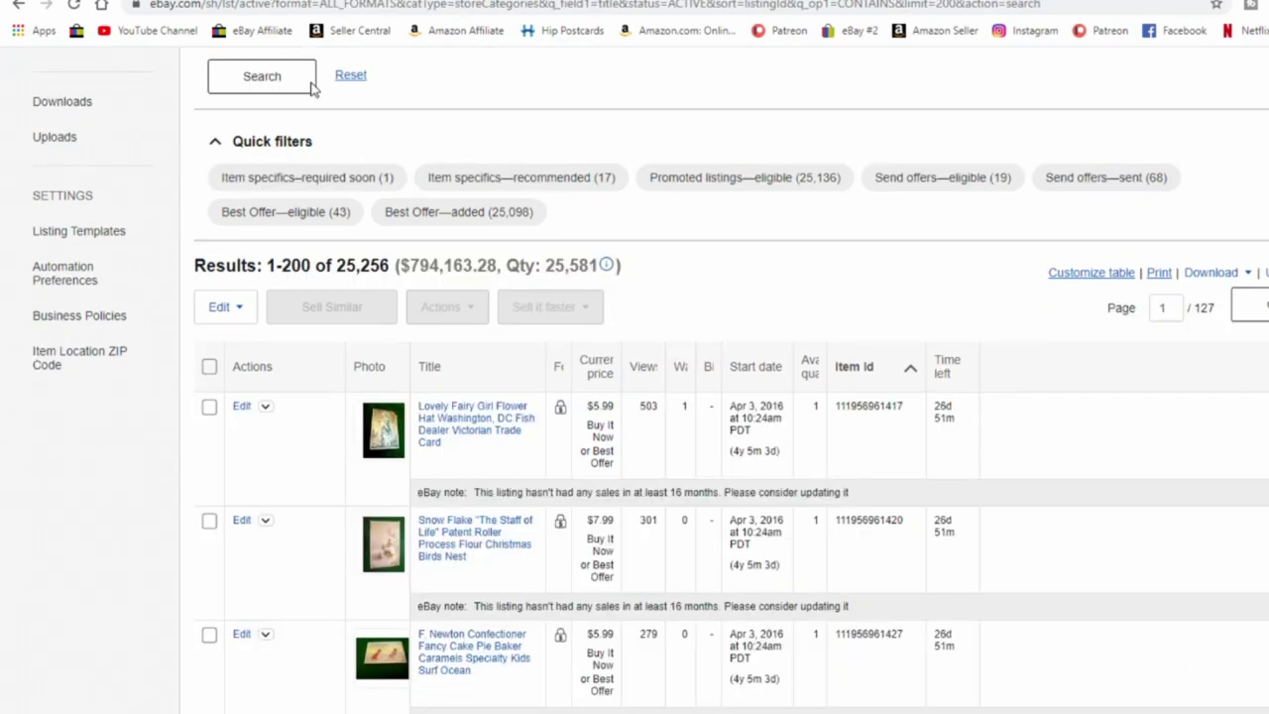